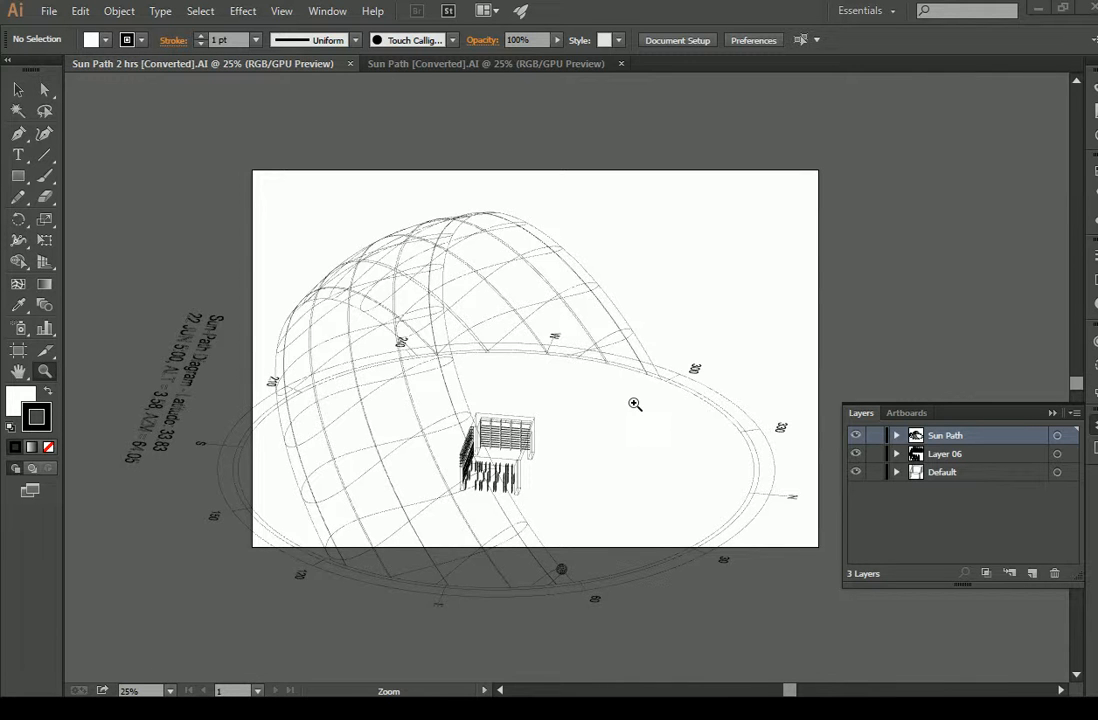
- Create a new document in inches, 17 in wide and 11 in high
click(48, 11)
click(72, 33)
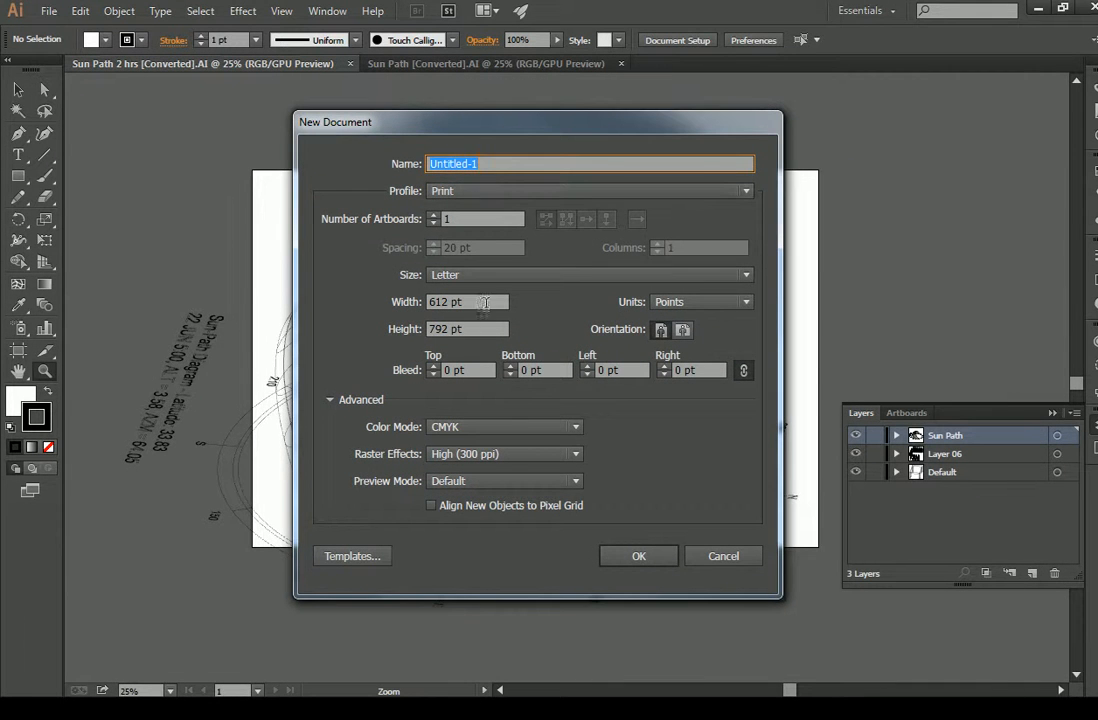
click(701, 301)
click(692, 358)
click(474, 301)
drag(480, 300, 429, 301)
text(17)
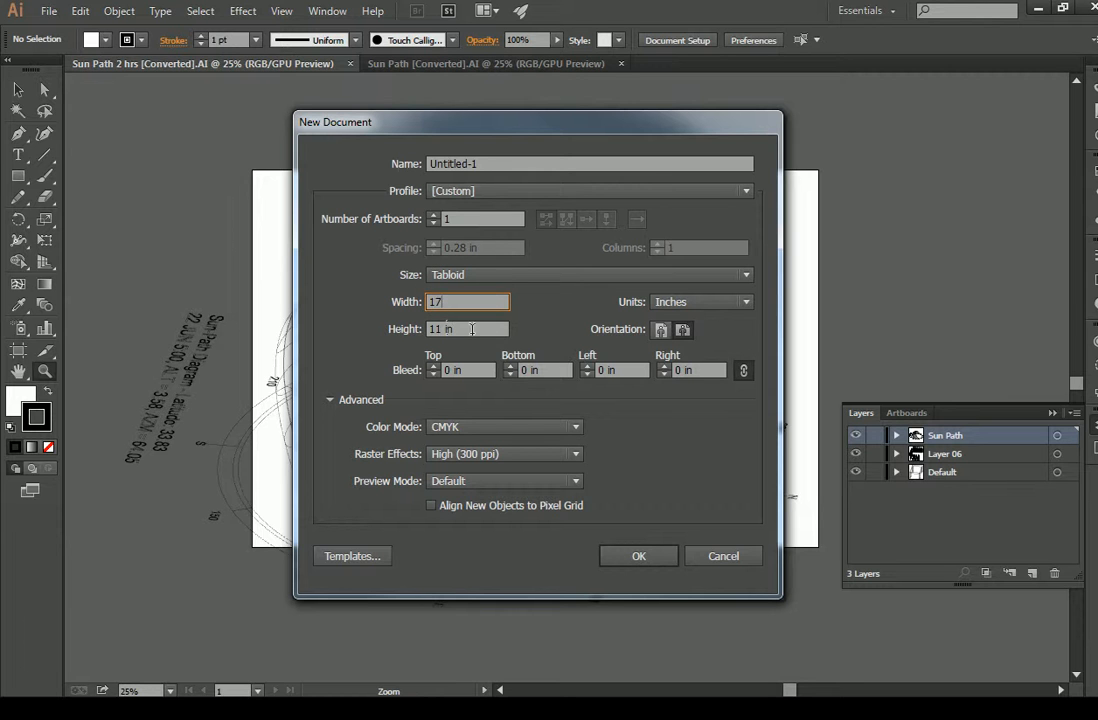
key(Tab)
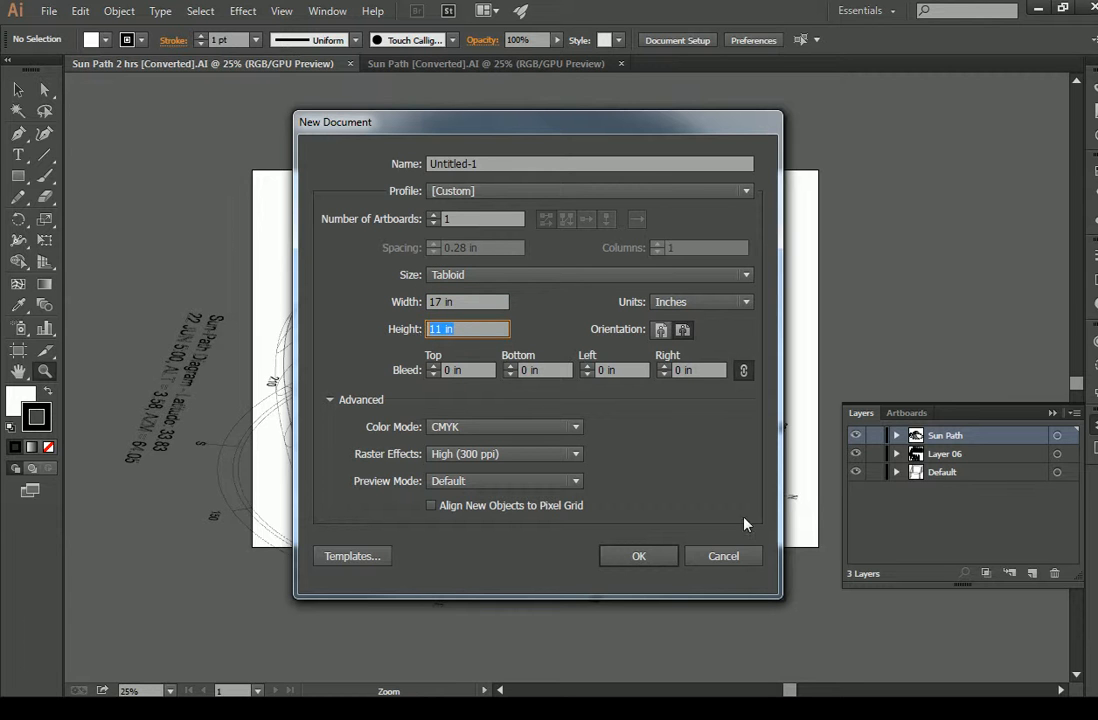
click(650, 560)
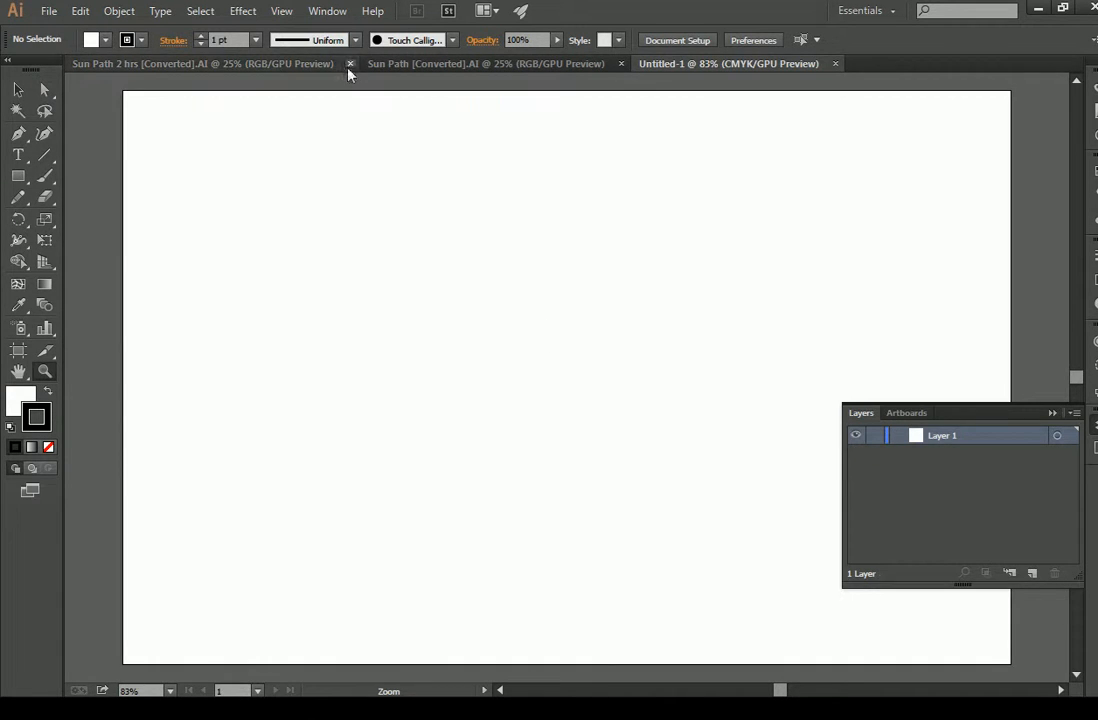
- Copy all the artwork from the Sun Path 2 hrs document and paste it into Untitled-1
click(294, 64)
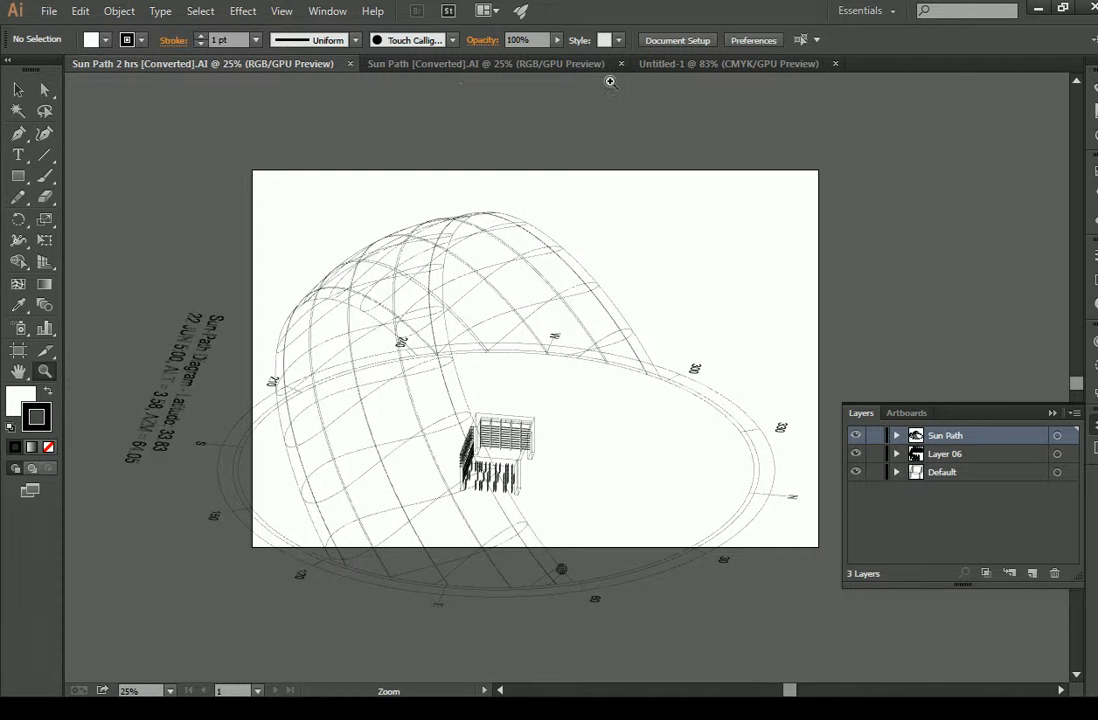
click(18, 89)
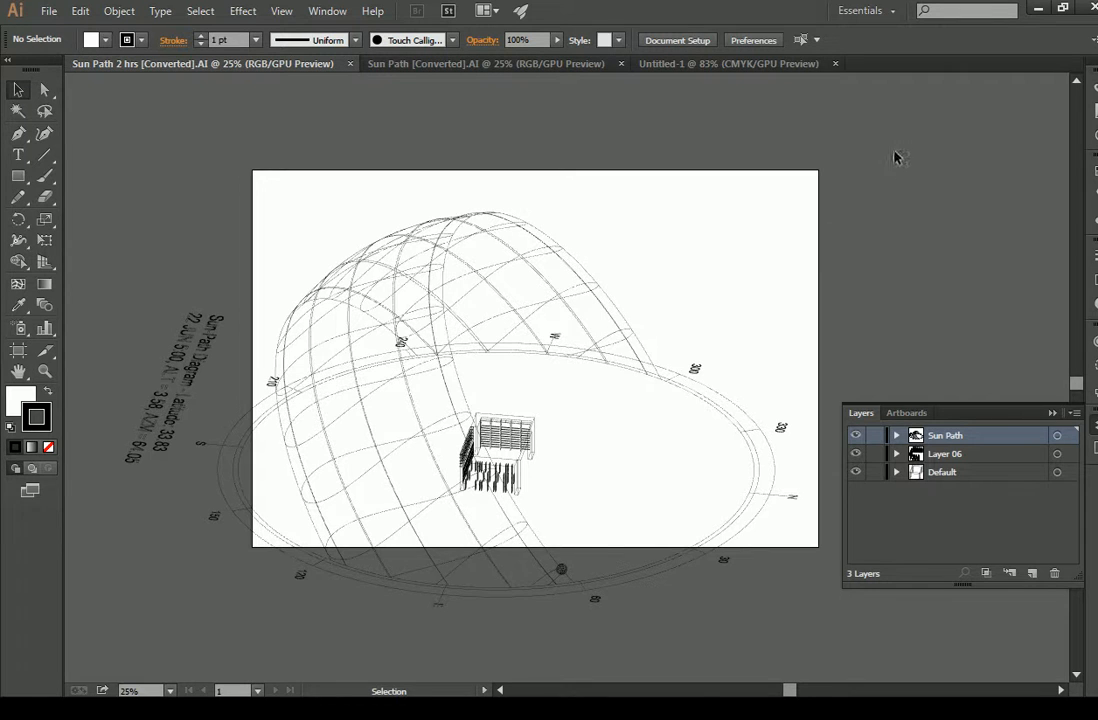
scroll(98, 632, left, 3)
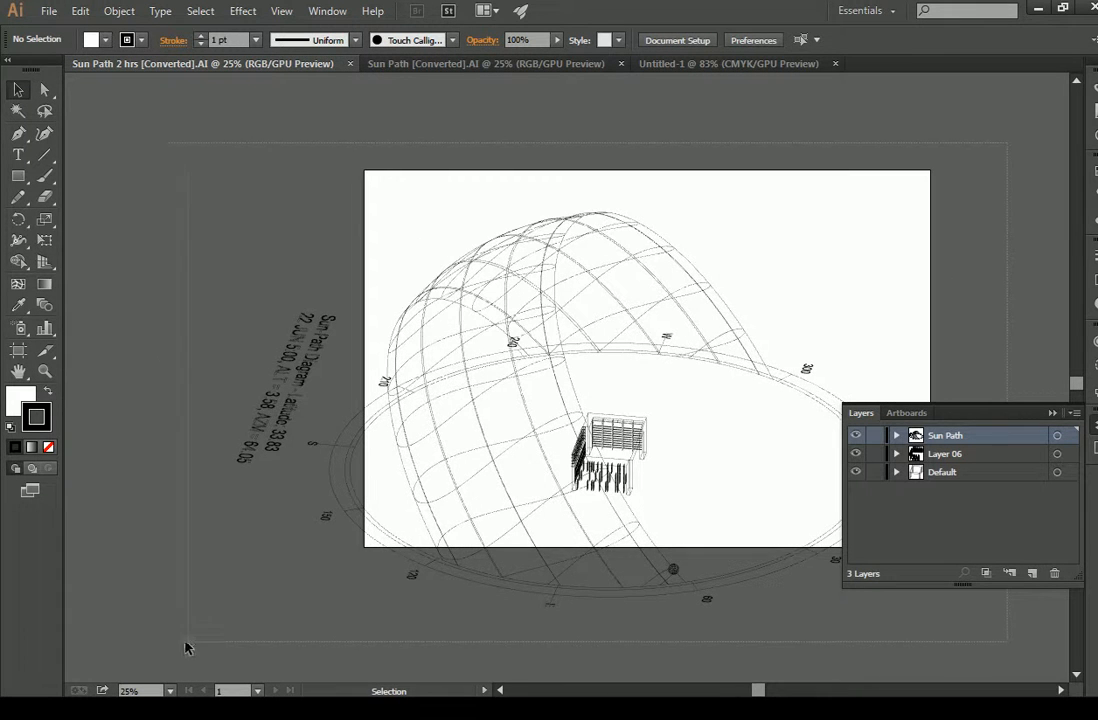
scroll(534, 412, down, 1)
key(ctrl+a)
key(a)
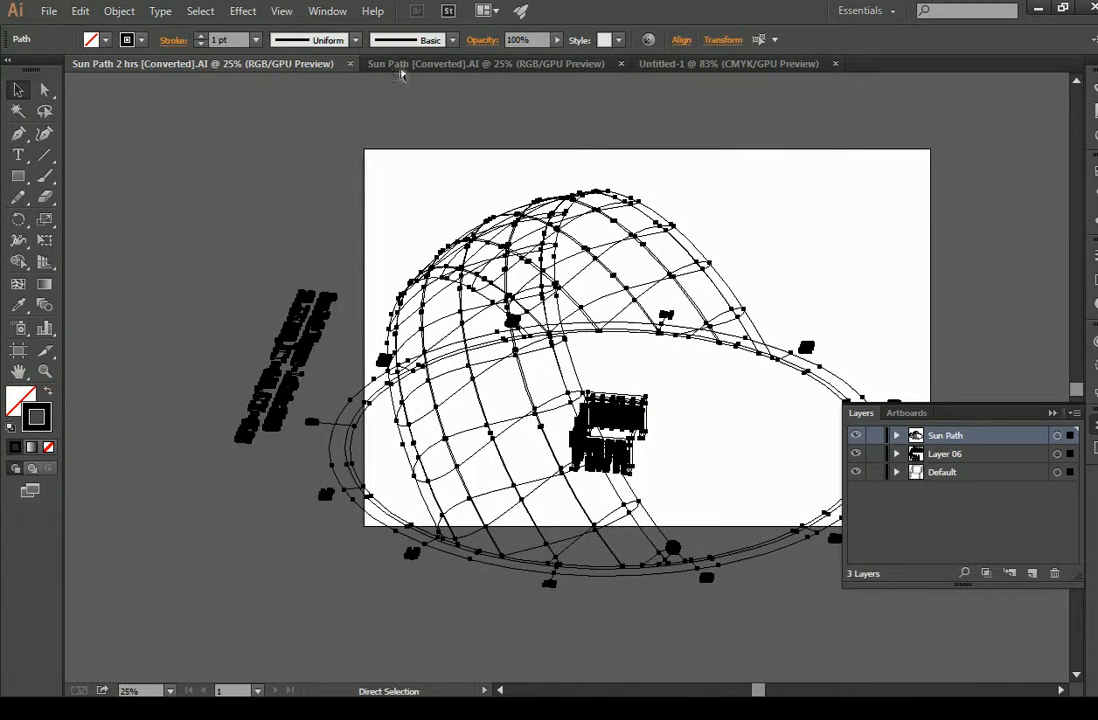
click(680, 63)
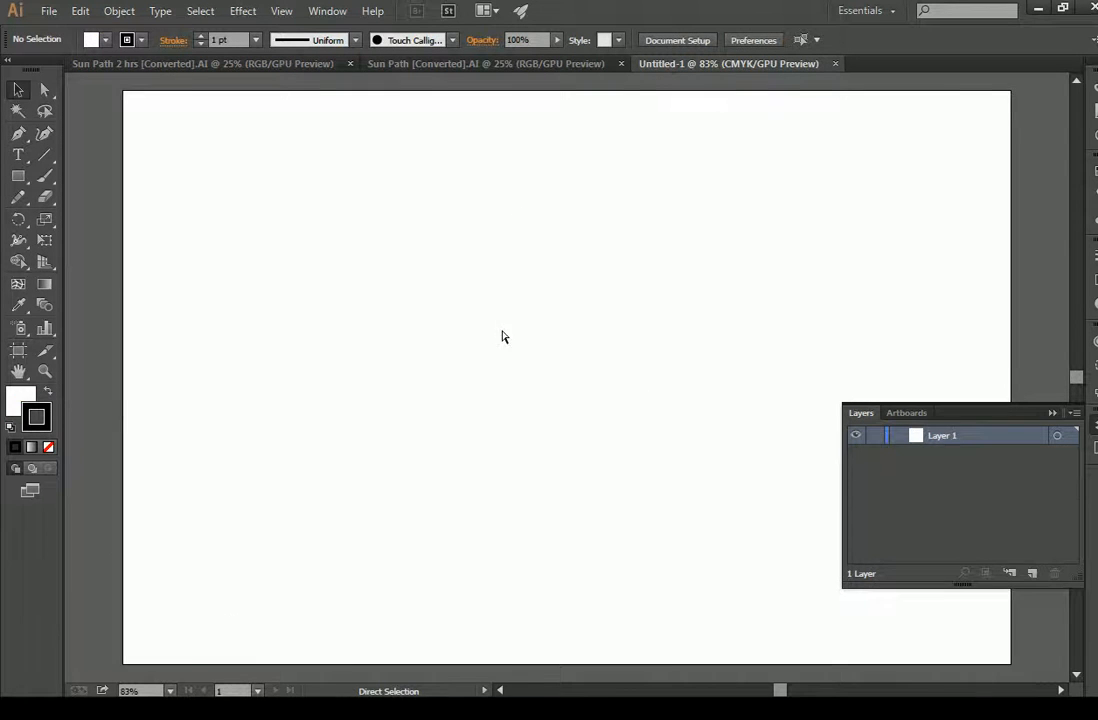
key(ctrl+v)
key(v)
- Try to scale the pasted sun path artwork down freehand and move it onto the artboard
scroll(476, 313, up, 2)
key(z)
alt+click(811, 368)
alt+click(794, 354)
alt+click(794, 354)
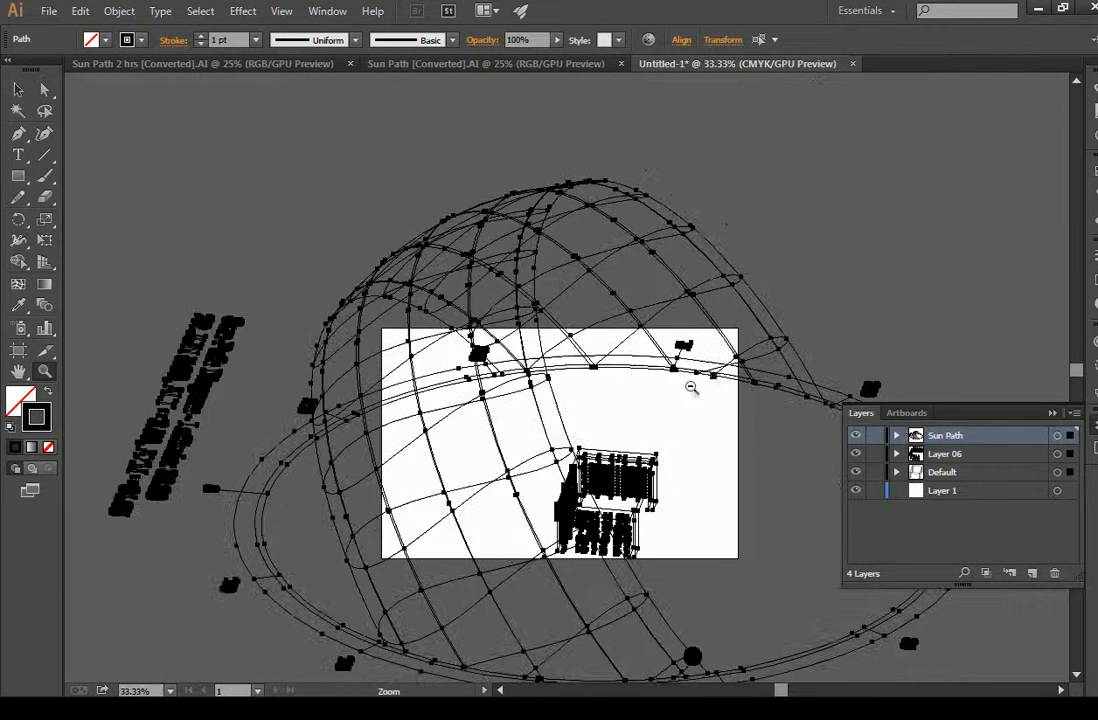
alt+click(600, 388)
alt+click(586, 393)
click(18, 89)
key(ctrl+a)
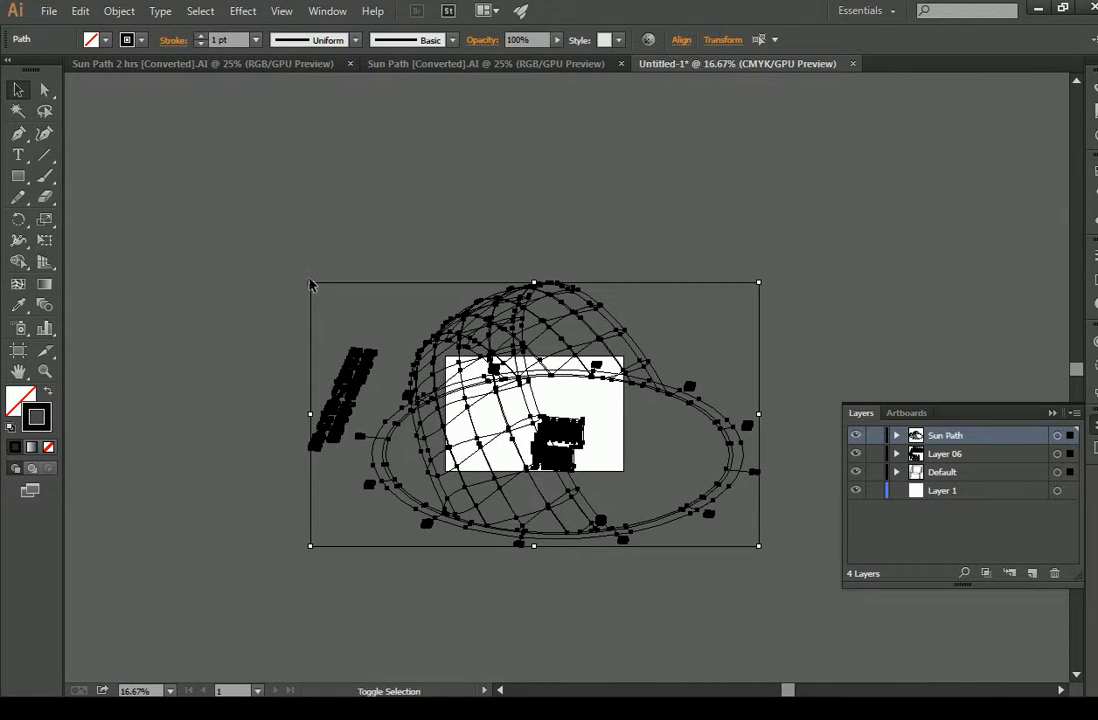
drag(311, 285, 634, 472)
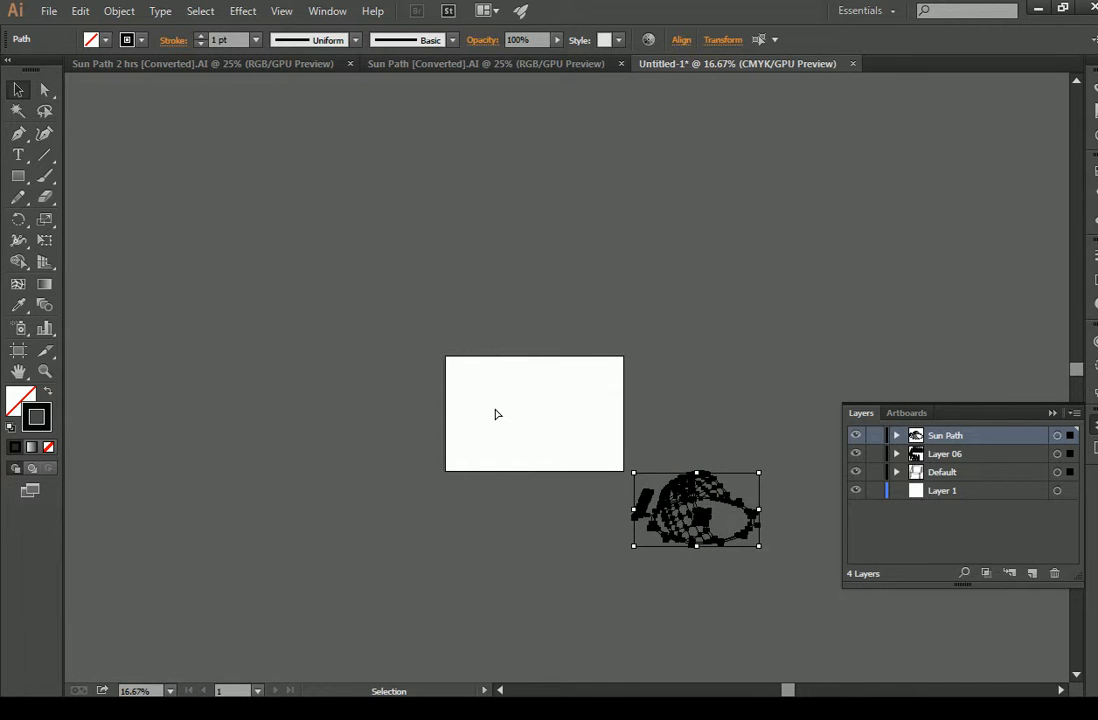
drag(707, 521, 502, 410)
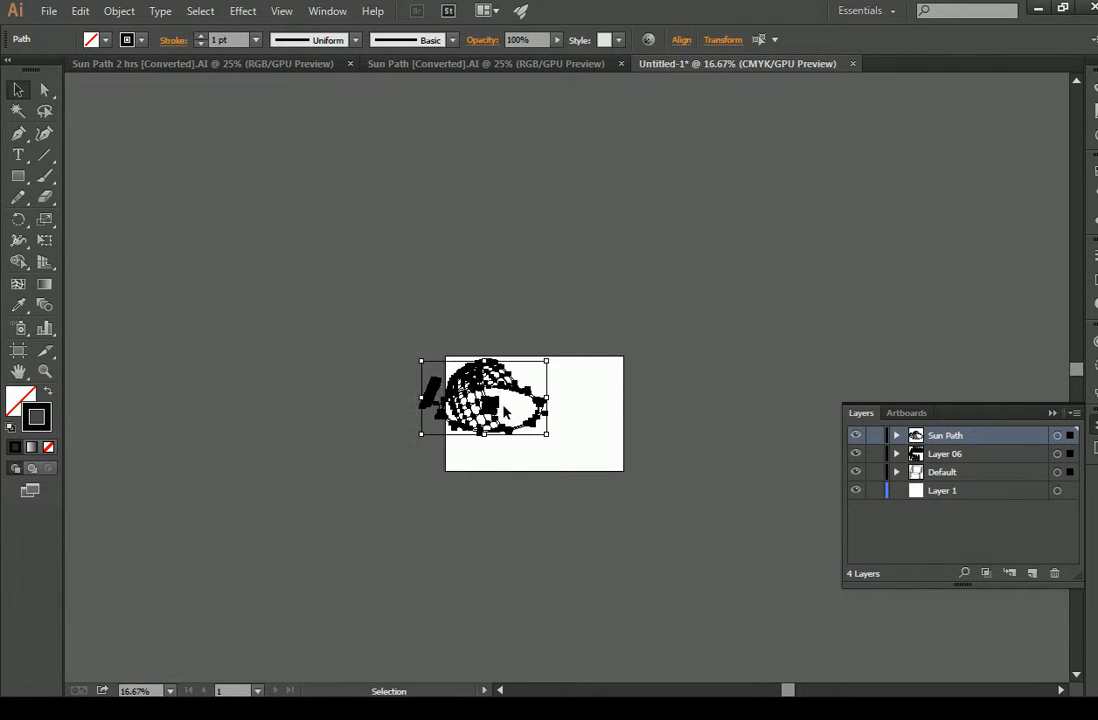
drag(548, 361, 506, 387)
- Undo the freehand scaling, the move and the paste of the sun path artwork
key(ctrl+z)
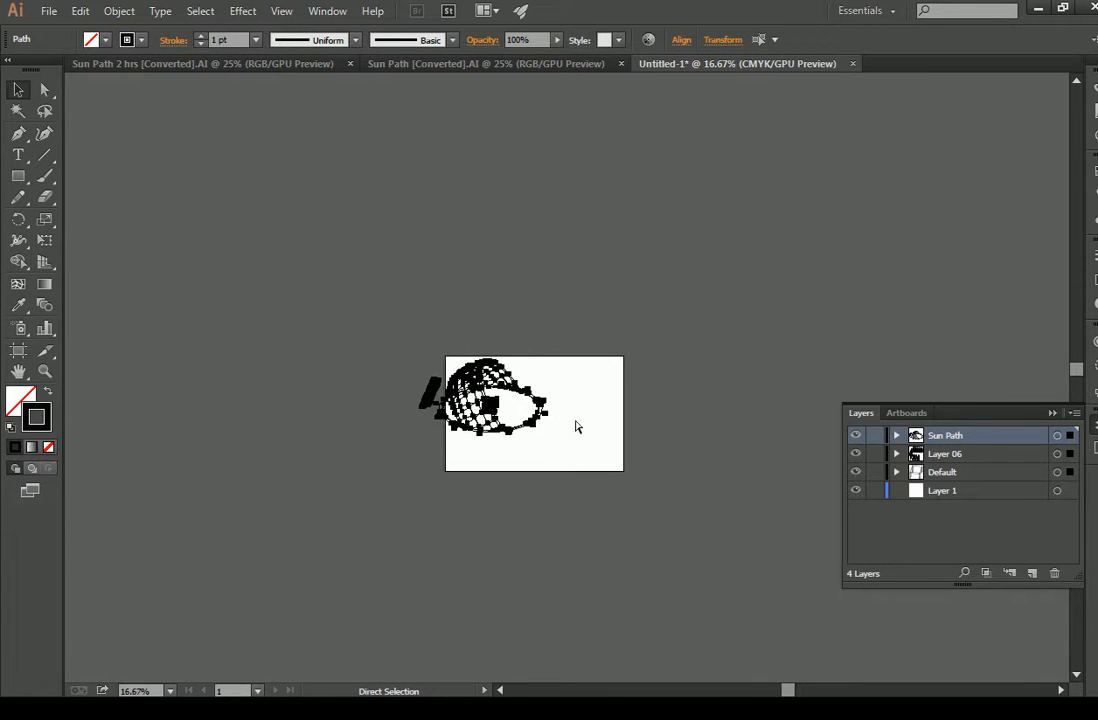
key(ctrl+z)
key(ctrl+z)
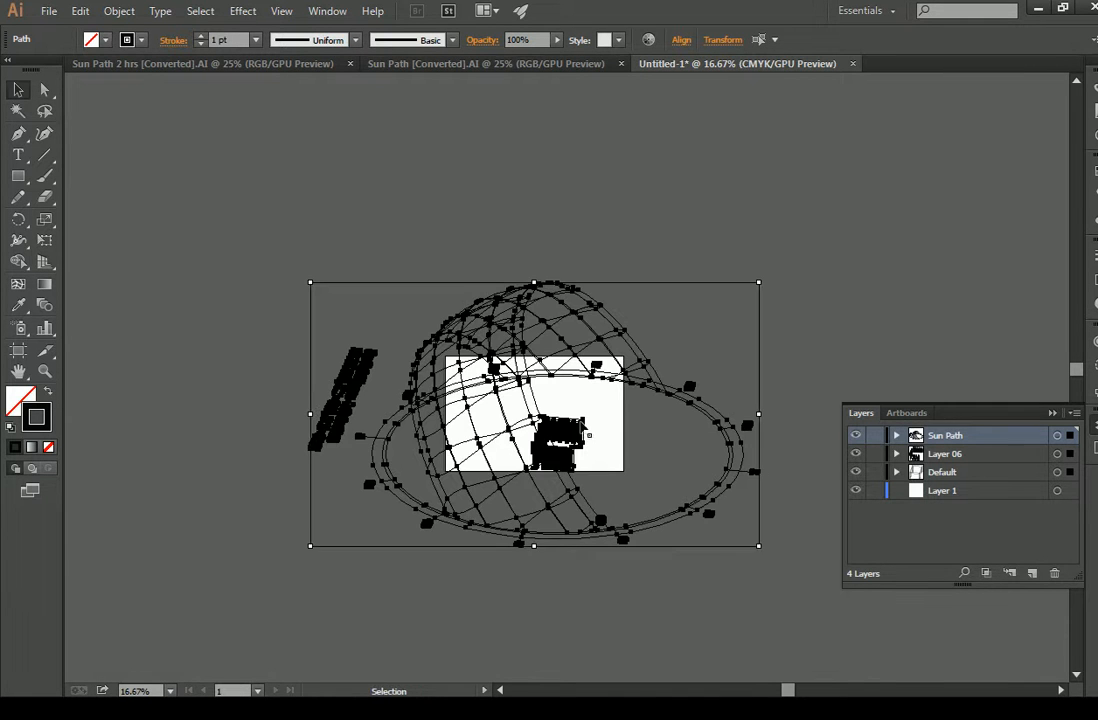
key(ctrl+z)
key(ctrl+y)
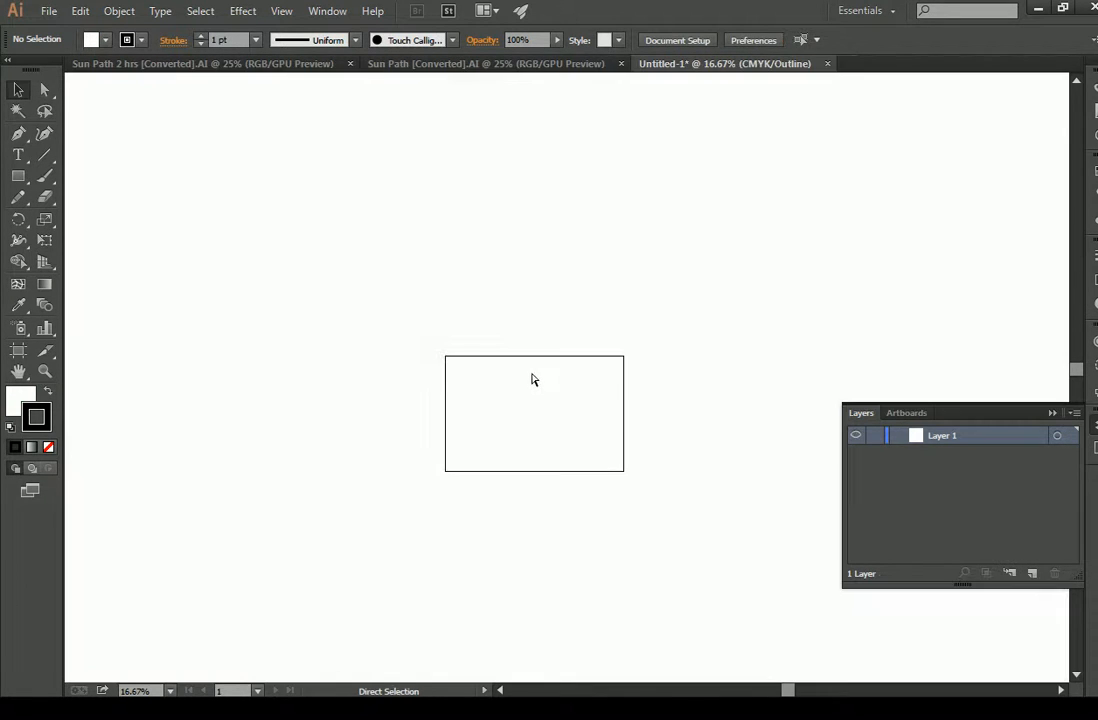
key(ctrl+y)
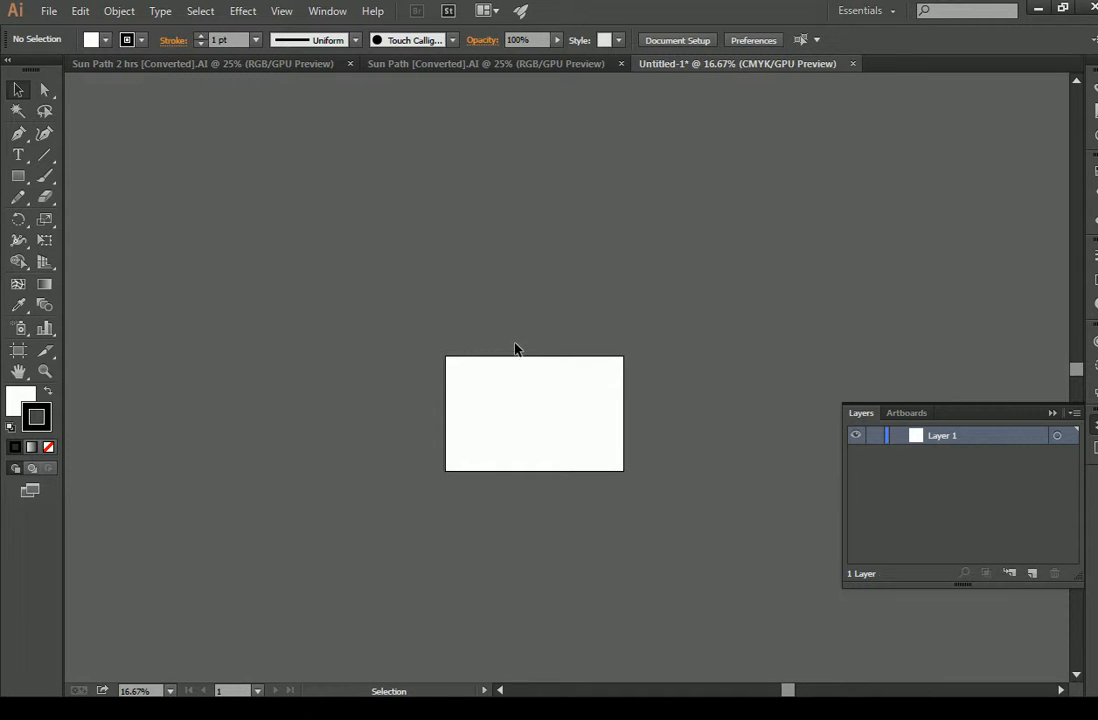
- Paste the sun path artwork again and scale it to 20% horizontally and 20% vertically
key(ctrl+shift+z)
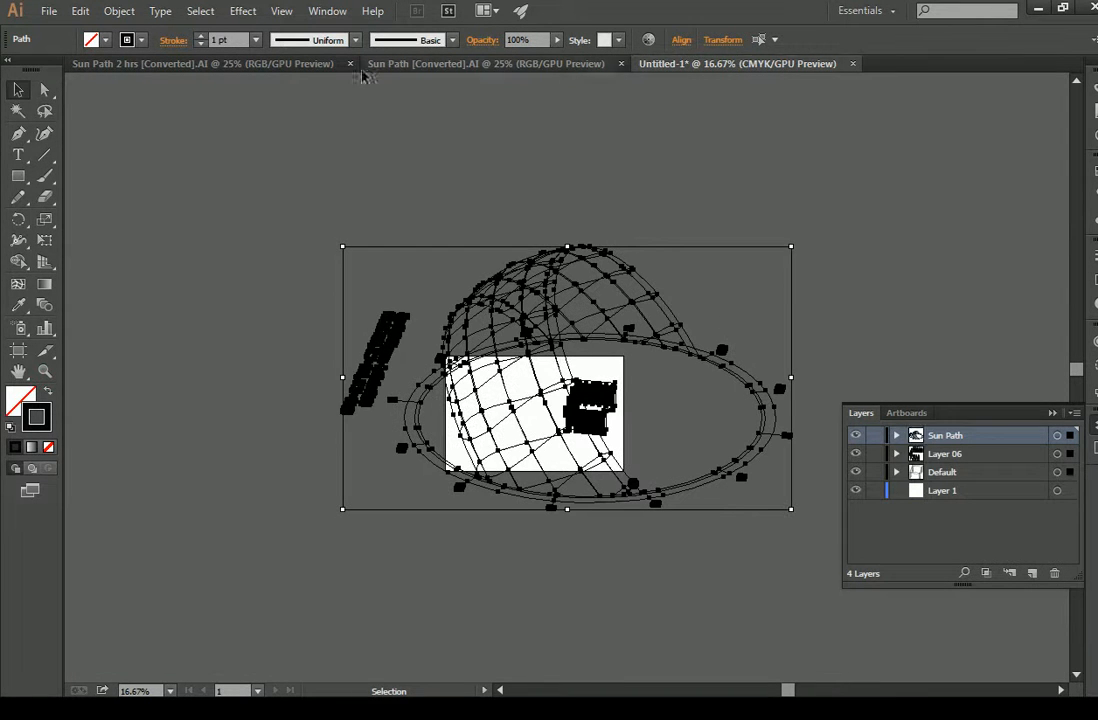
right_click(591, 303)
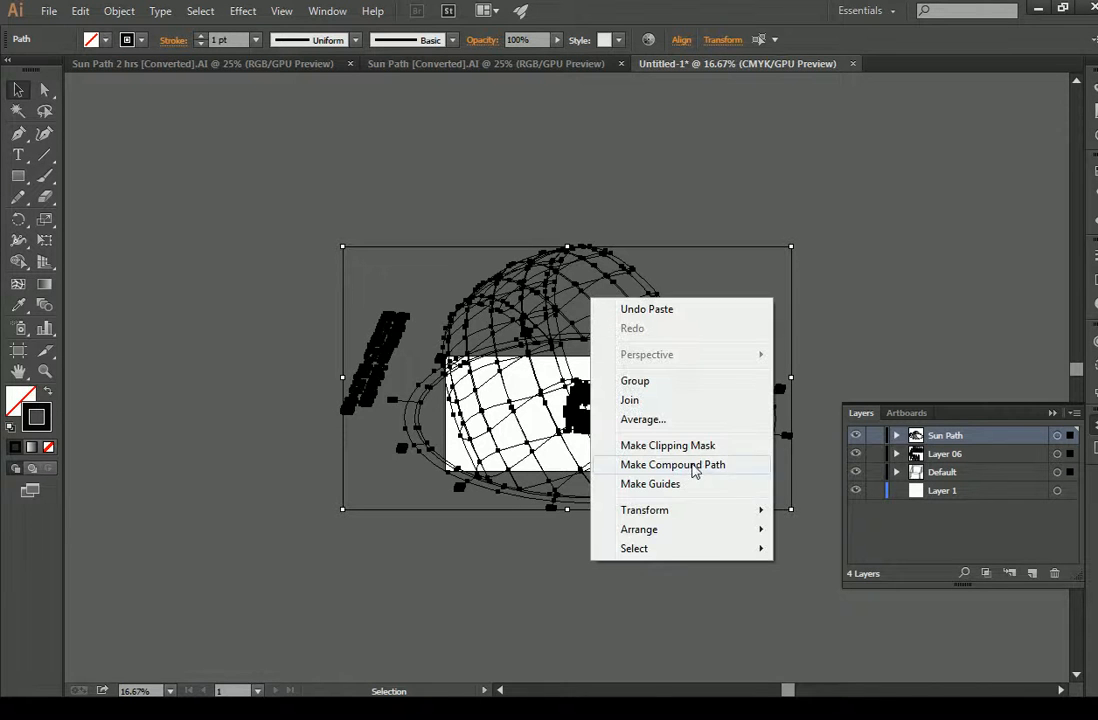
mouse_move(718, 516)
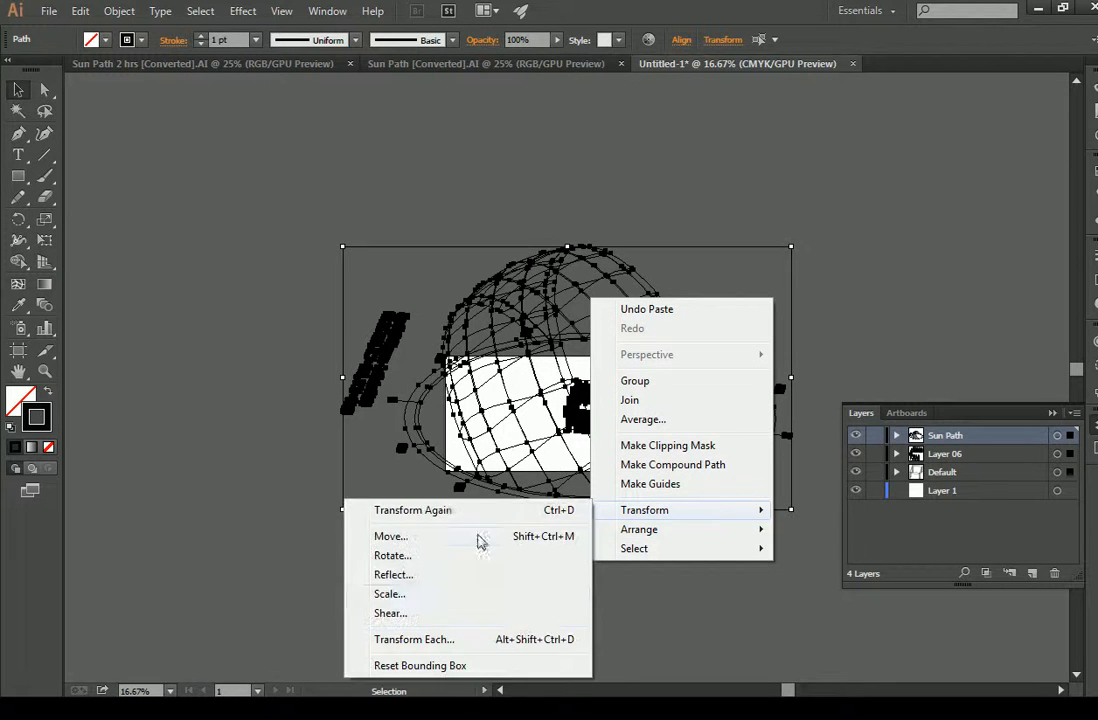
click(384, 597)
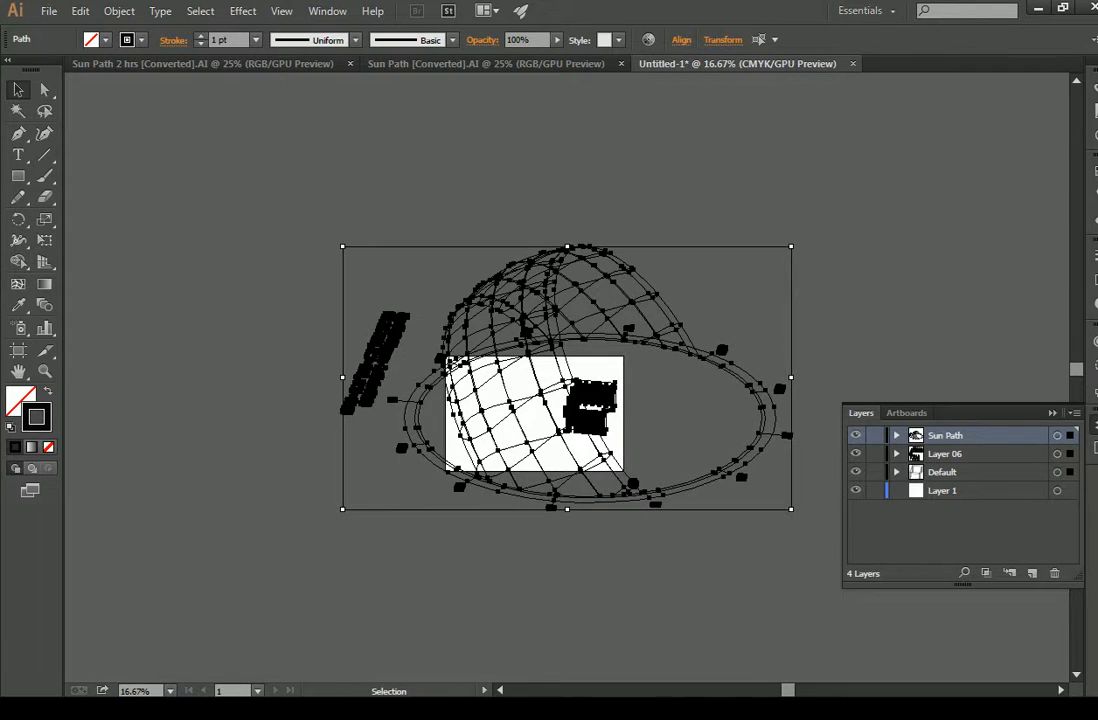
text(20)
click(447, 319)
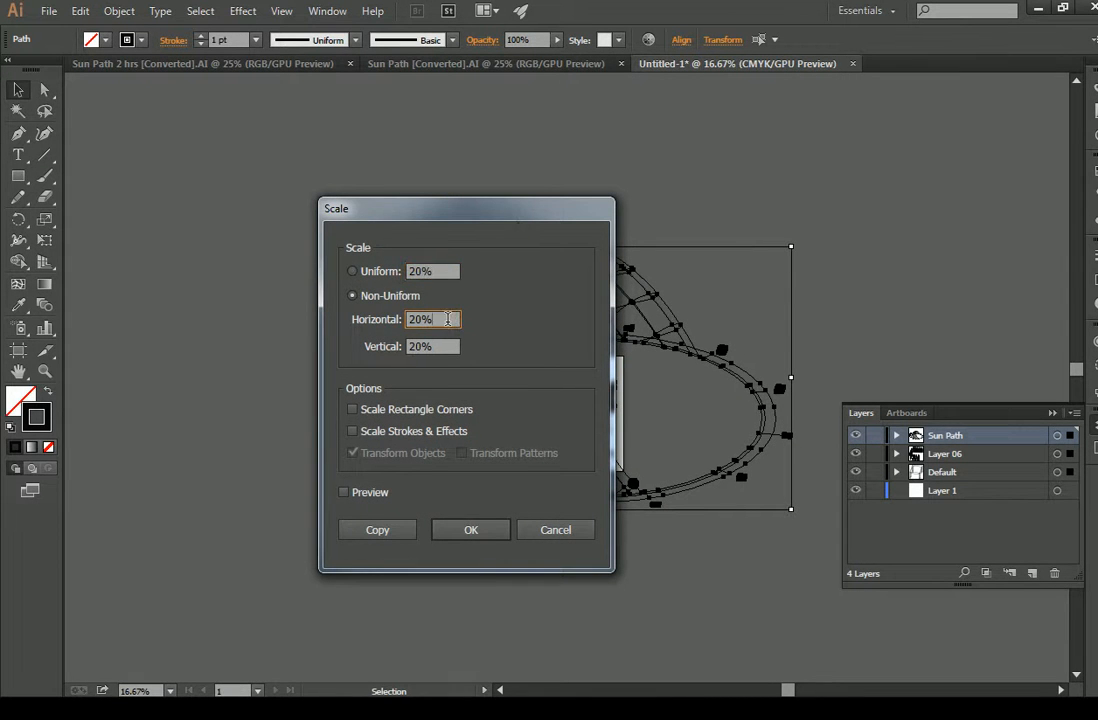
click(488, 532)
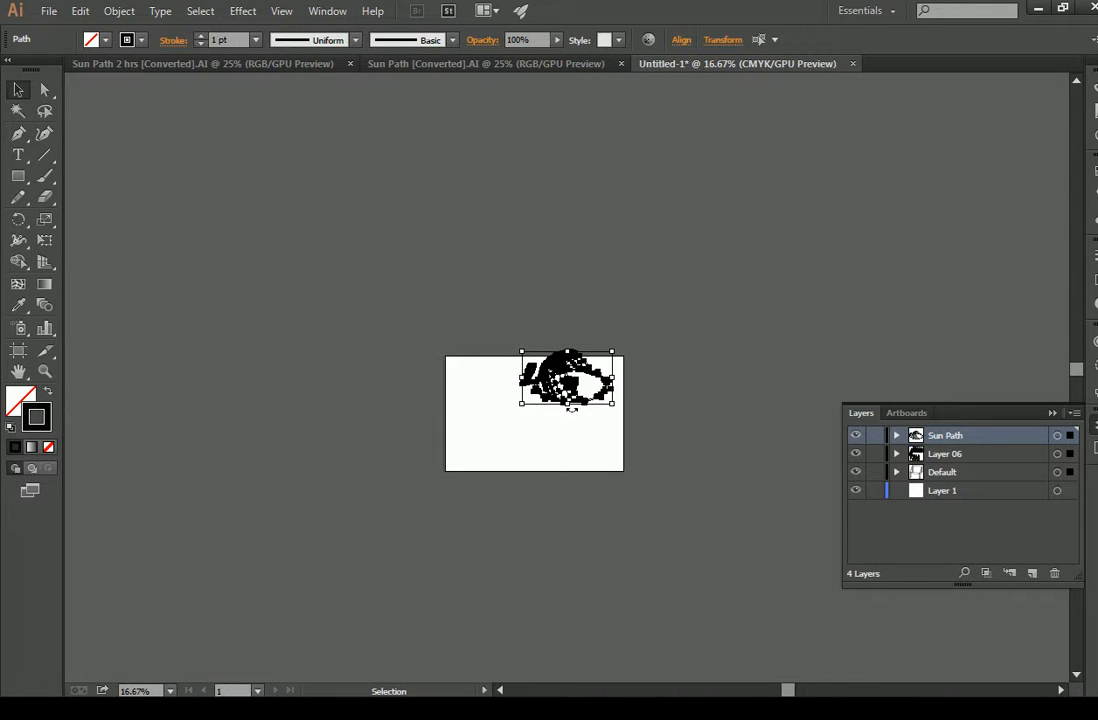
- Move the scaled sun path artwork about 7.5 in left and 3.1 in down, onto the artboard's left half
scroll(561, 420, up, 4)
scroll(561, 421, down, 3)
click(45, 371)
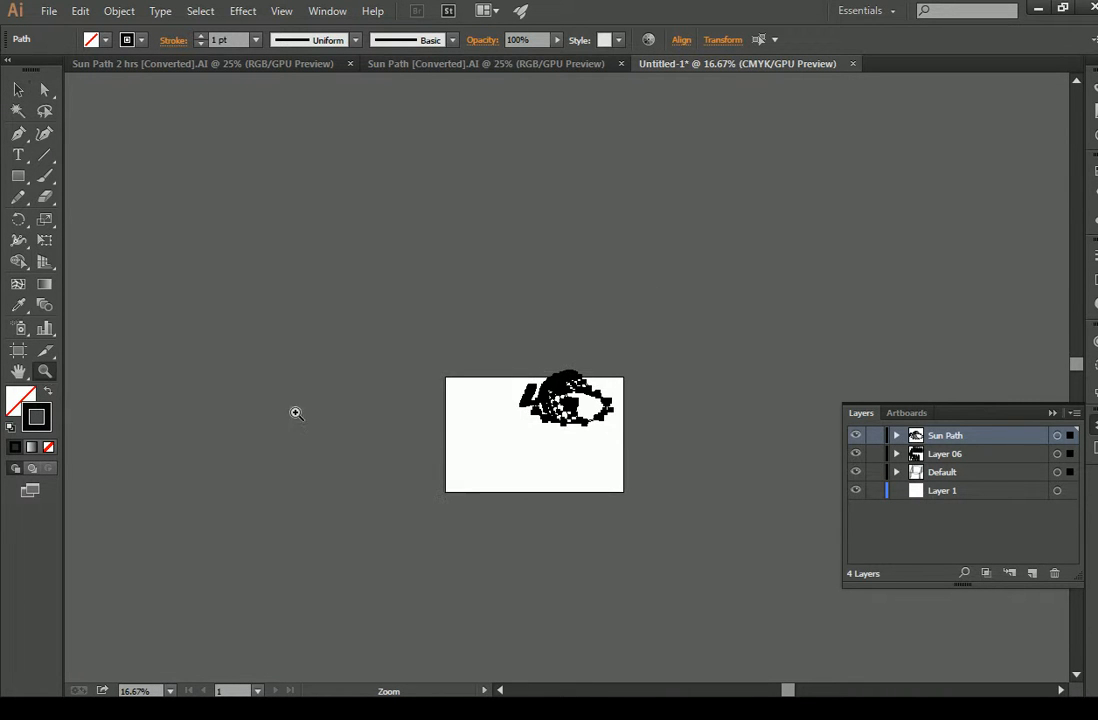
alt+click(599, 466)
click(532, 342)
click(590, 410)
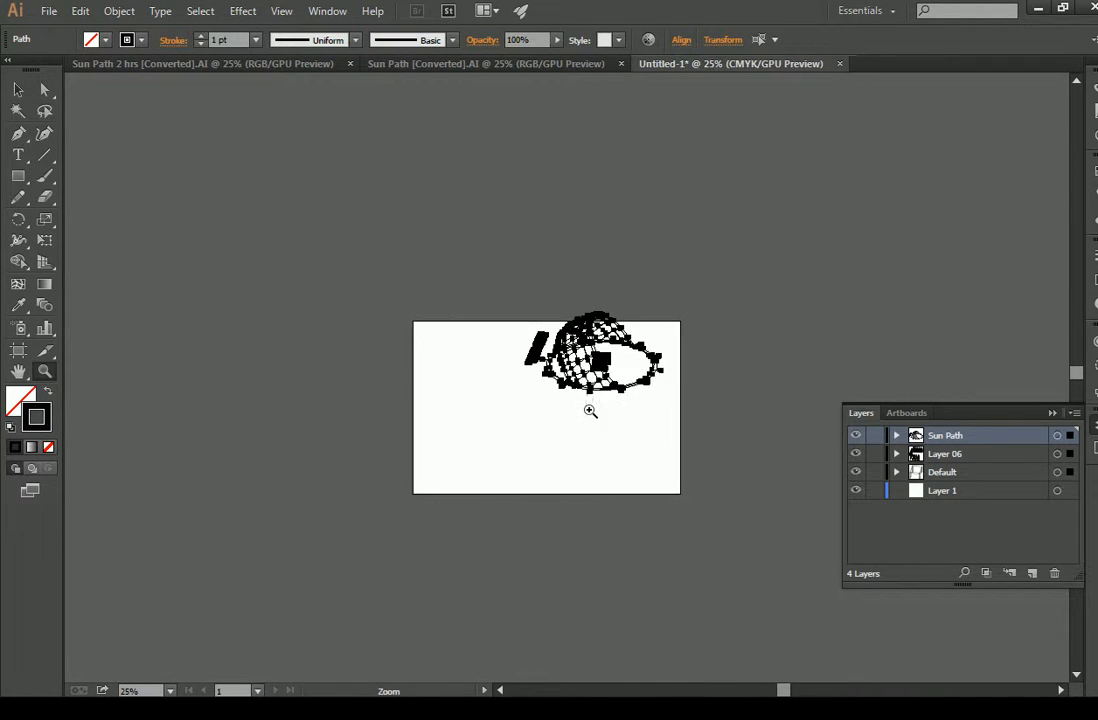
click(588, 392)
click(576, 346)
click(18, 89)
key(ctrl+a)
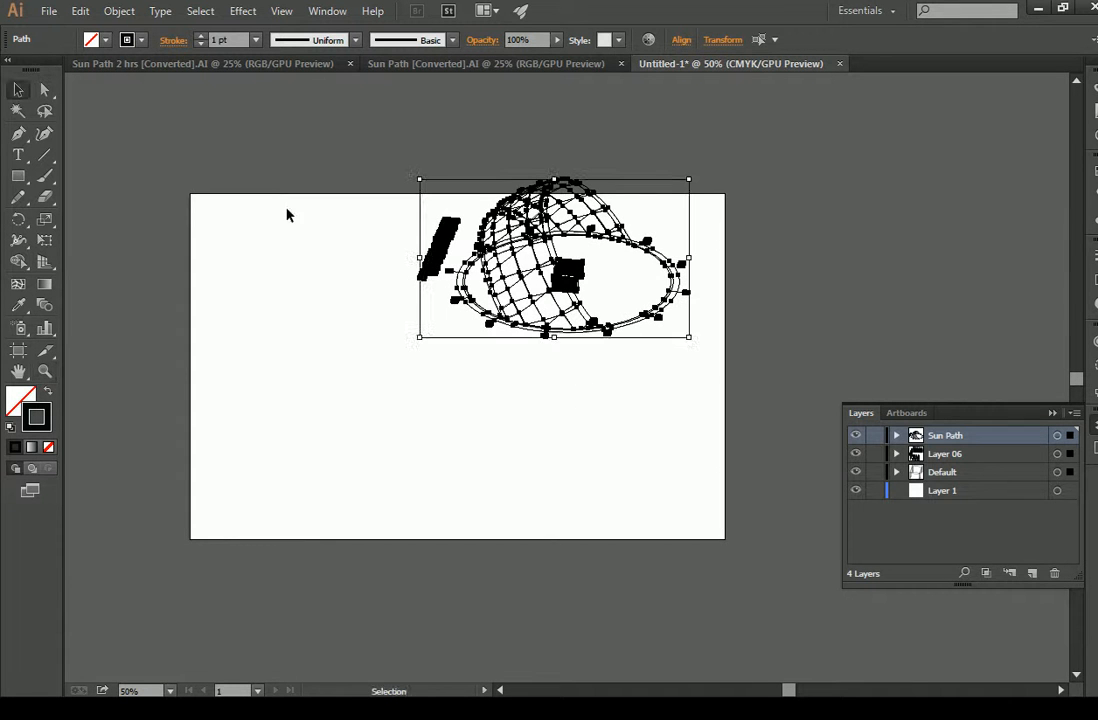
drag(658, 330, 392, 430)
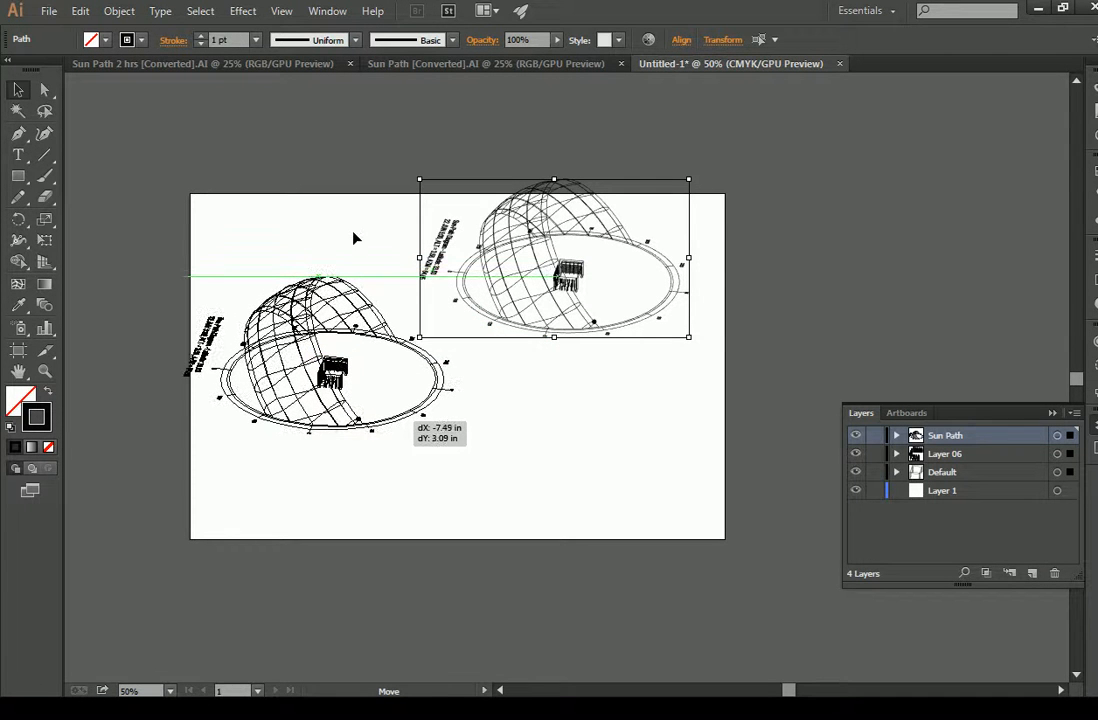
- Copy all the artwork from the Sun Path document and paste it into Untitled-1
click(493, 64)
drag(1003, 117, 101, 579)
key(ctrl+c)
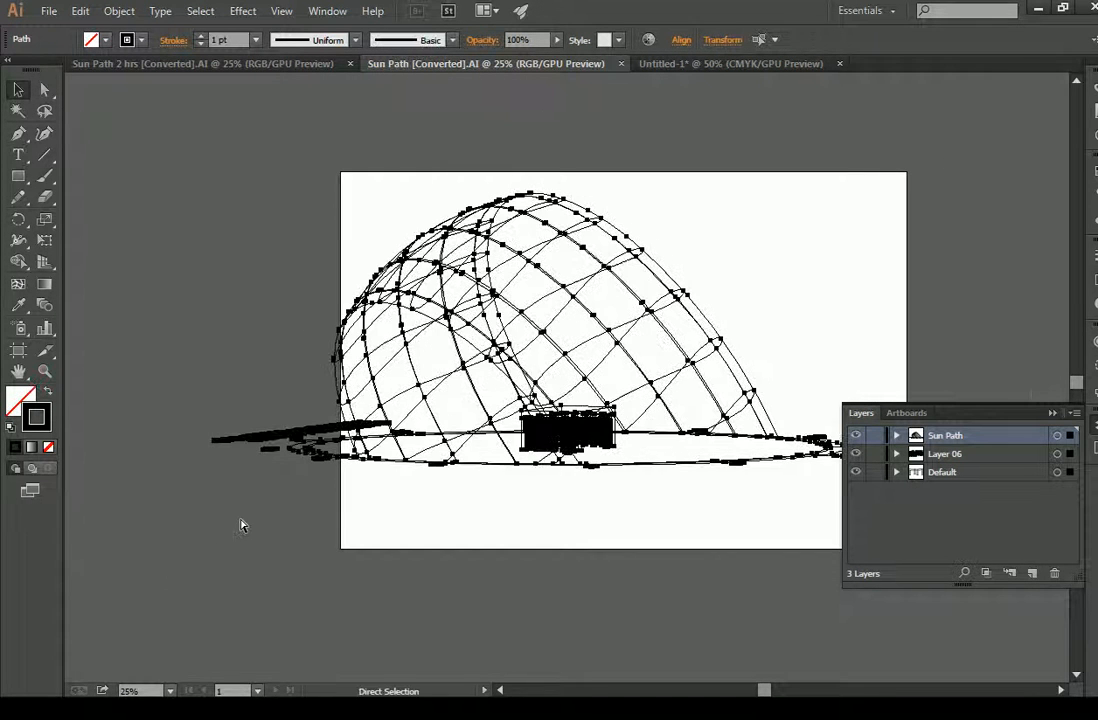
click(703, 64)
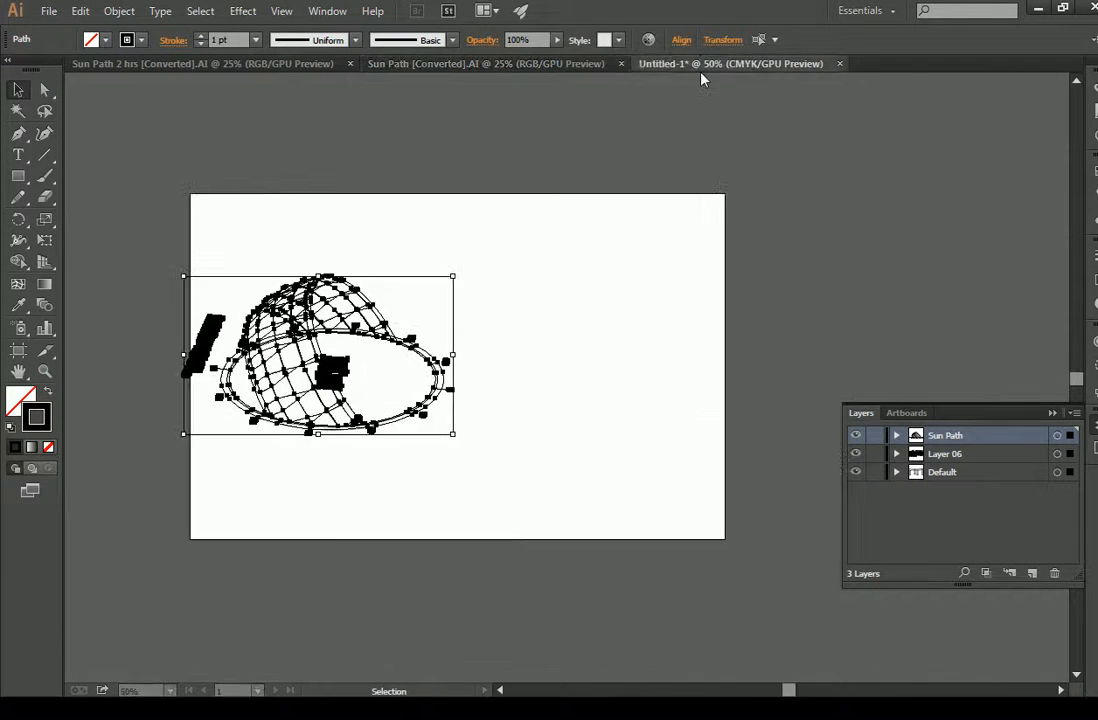
click(680, 369)
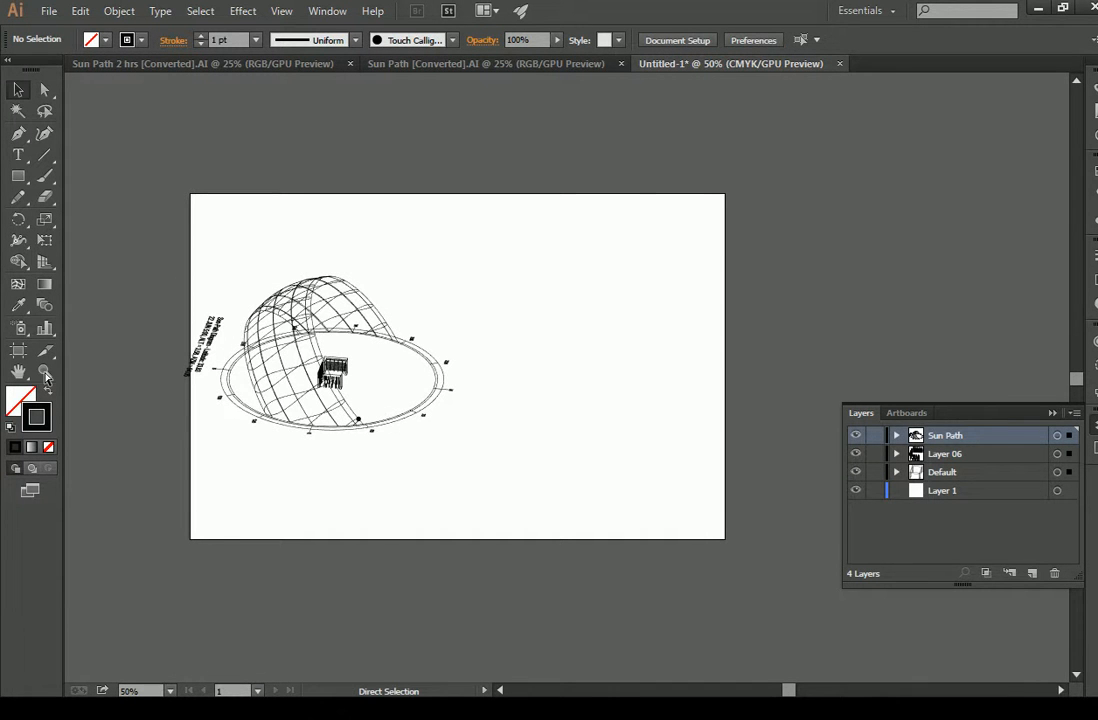
key(ctrl+v)
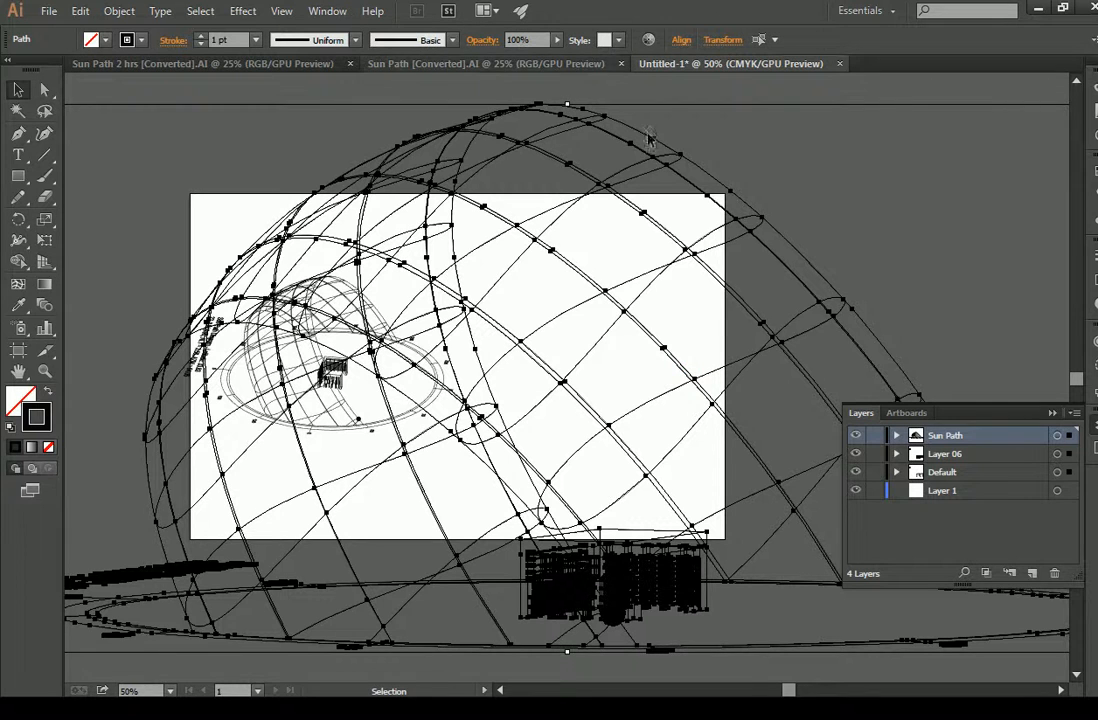
- Scale the second sun path drawing to 20% horizontally and vertically, and move it about 0.8 in right and 0.9 in up
right_click(646, 137)
mouse_move(718, 349)
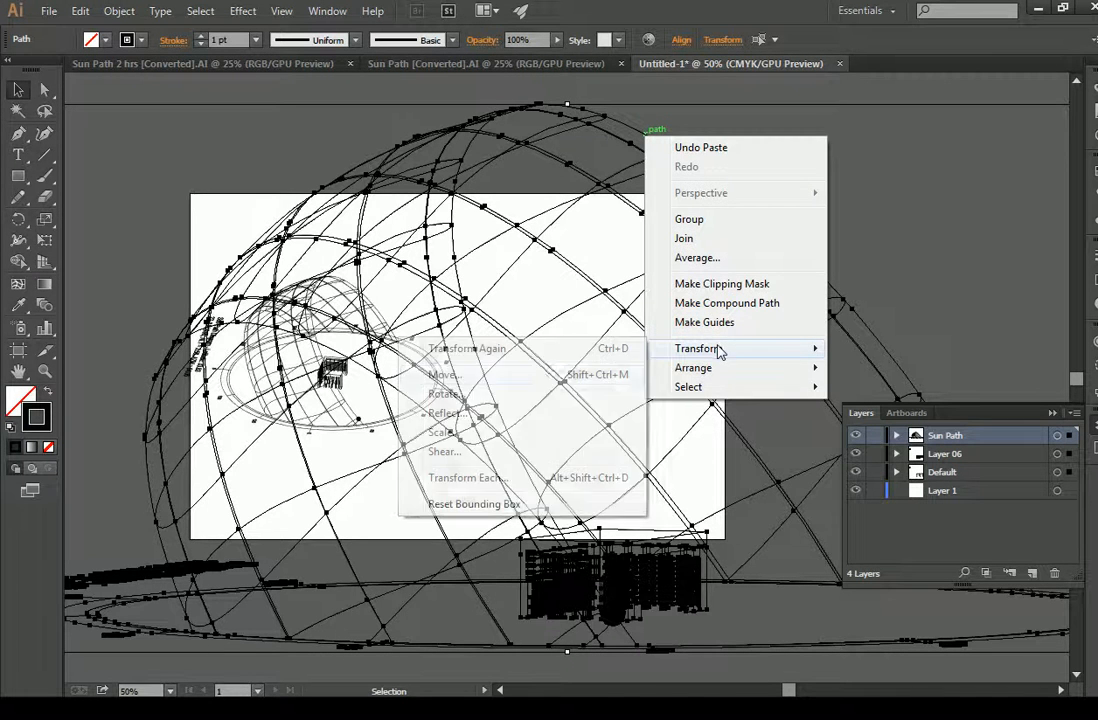
click(500, 436)
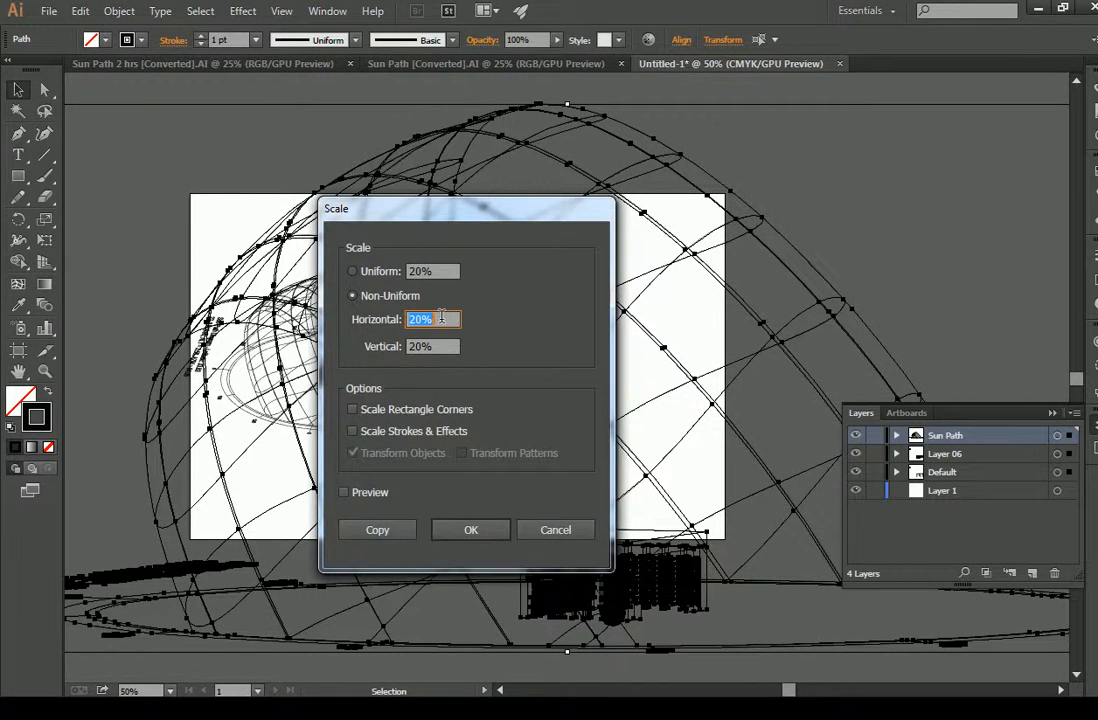
click(414, 535)
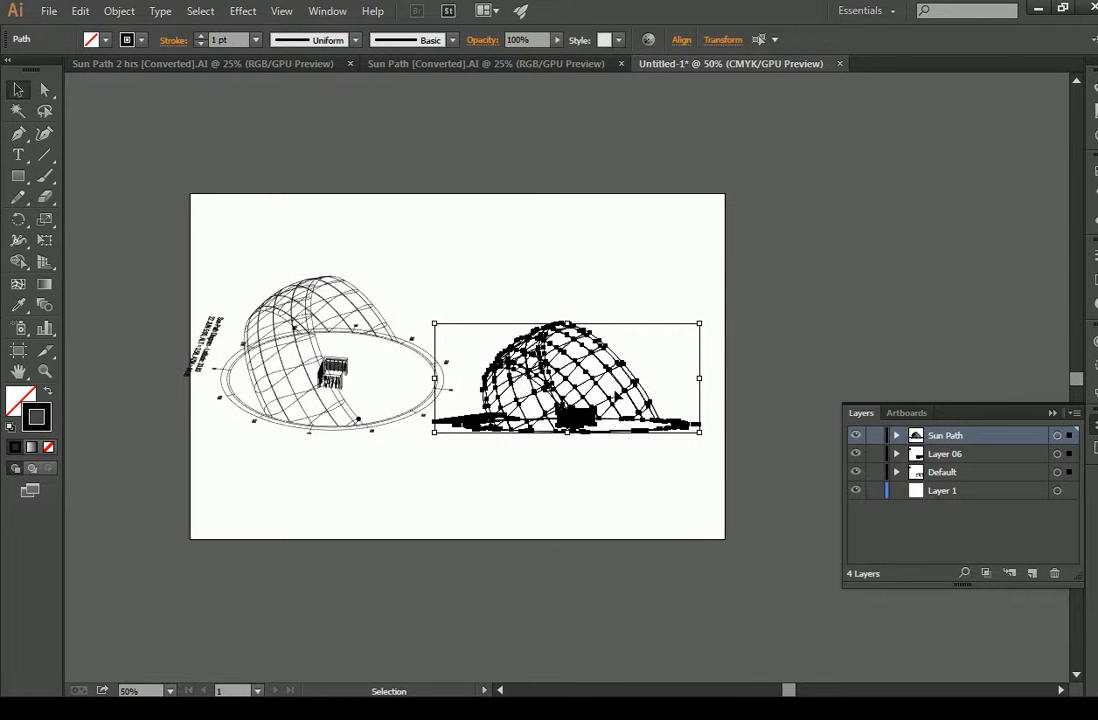
mouse_move(607, 407)
mouse_down()
mouse_move(633, 384)
mouse_move(612, 389)
mouse_up()
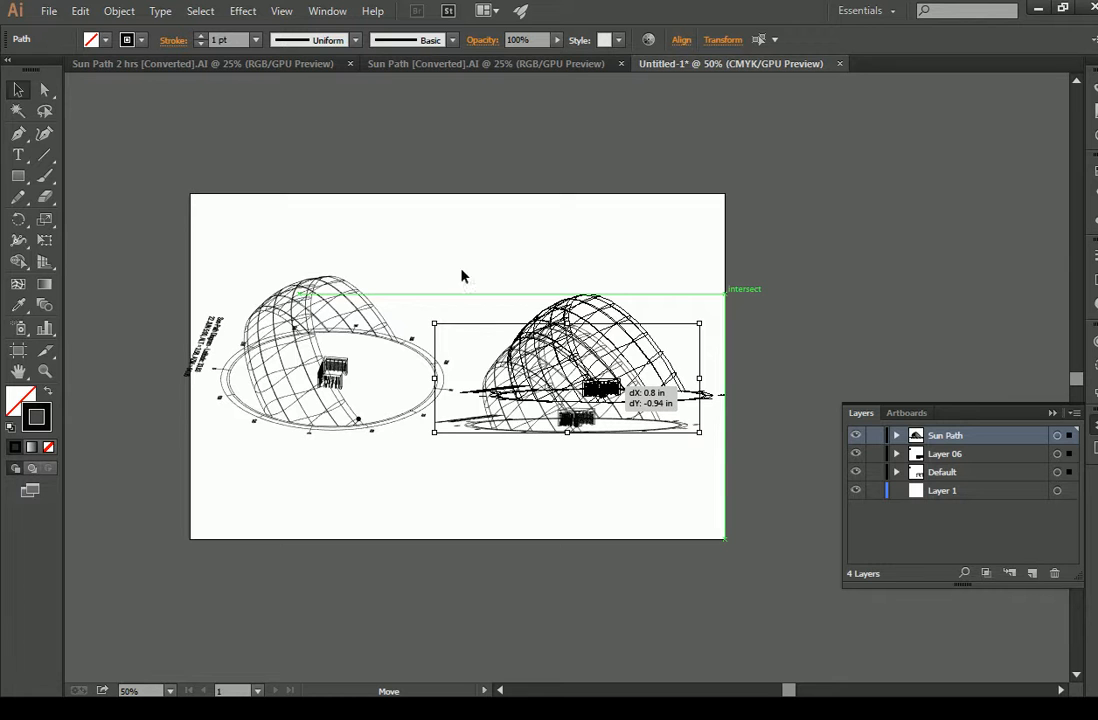
- Show the rulers and place a horizontal guide across the artboard about 6 in below its upper edge
click(539, 264)
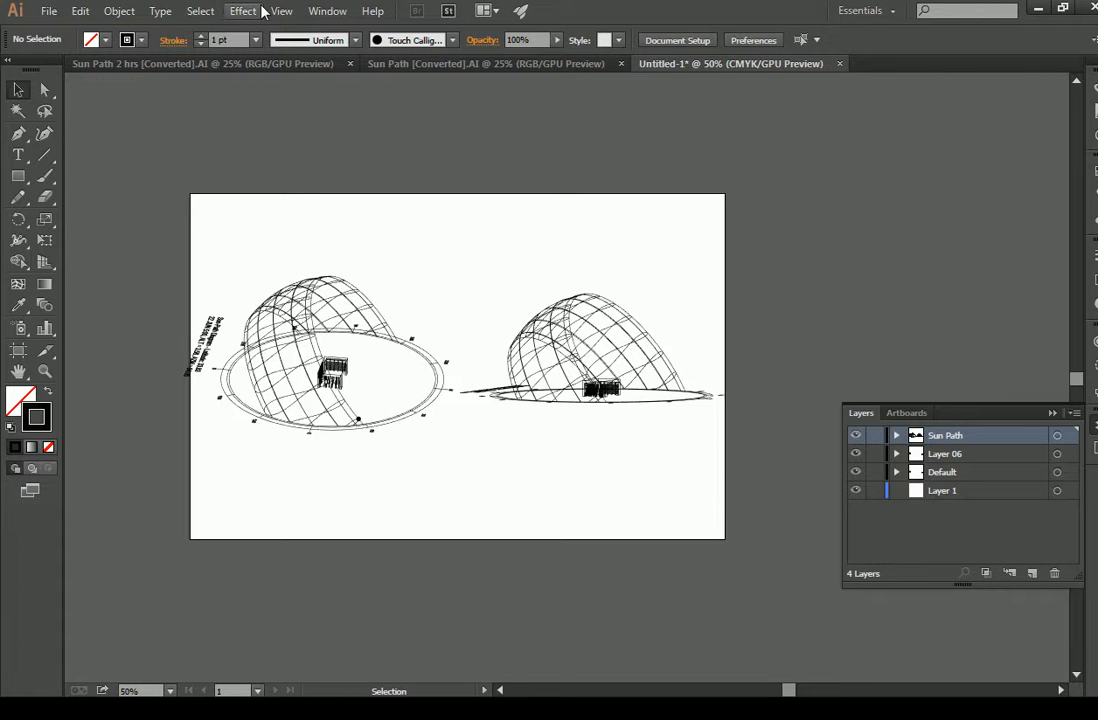
right_click(282, 214)
click(330, 320)
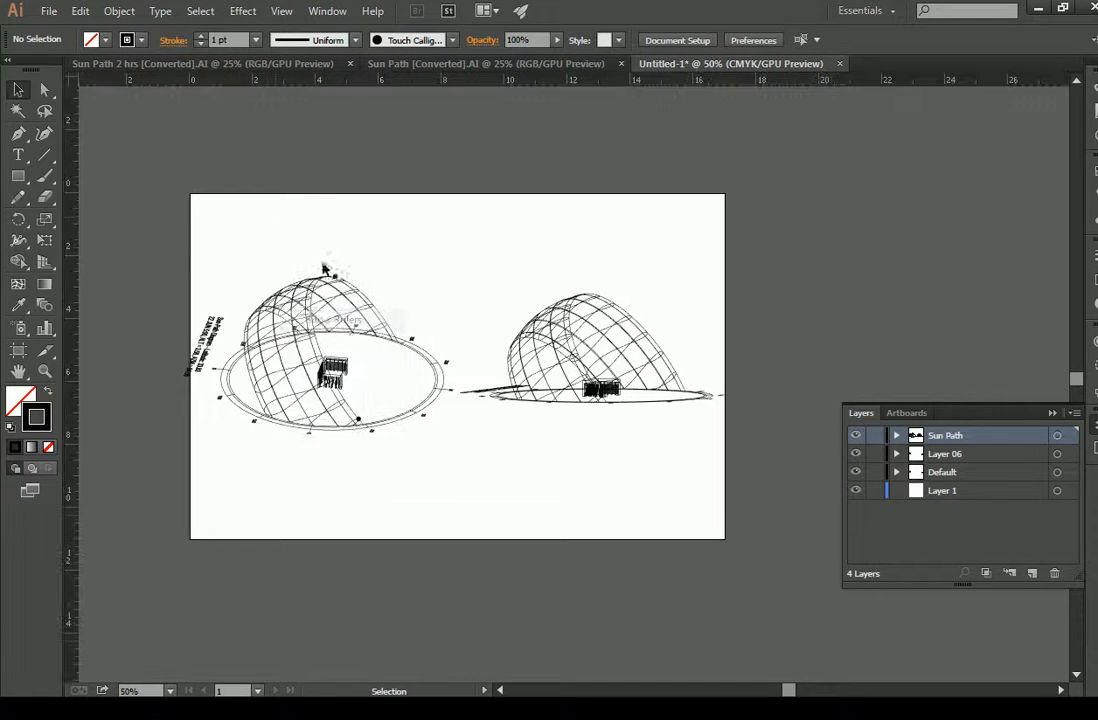
drag(405, 80, 160, 388)
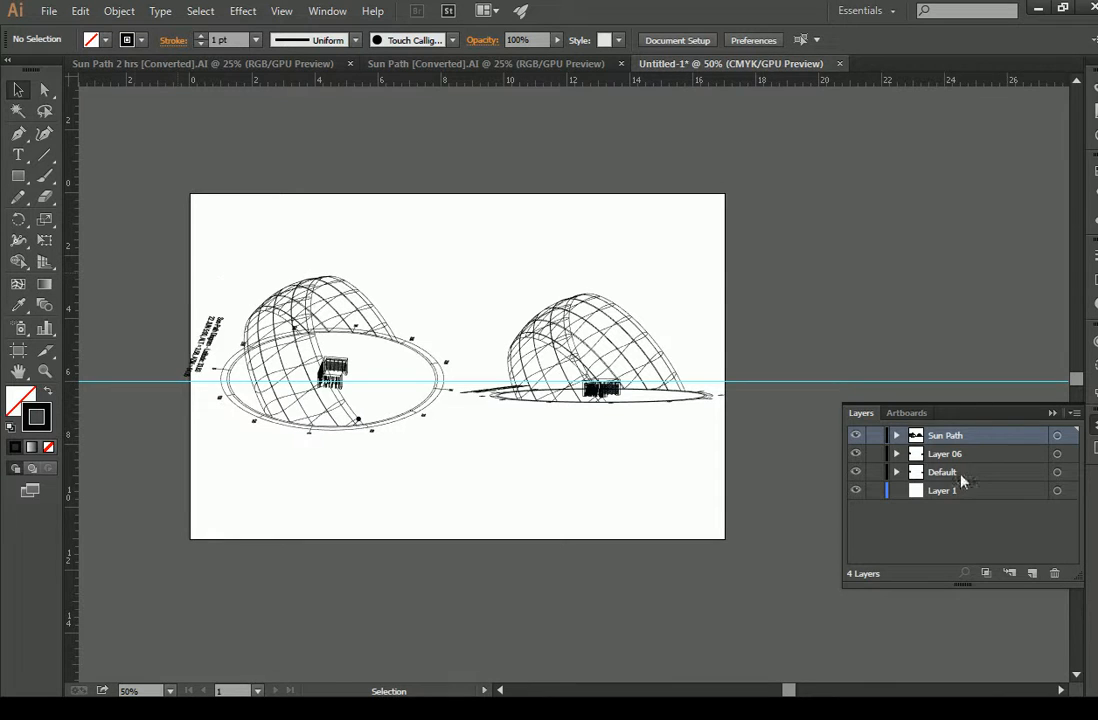
- Move the whole left sun path drawing straight up about 0.16 in so its building's base sits on the guide
drag(128, 243, 450, 471)
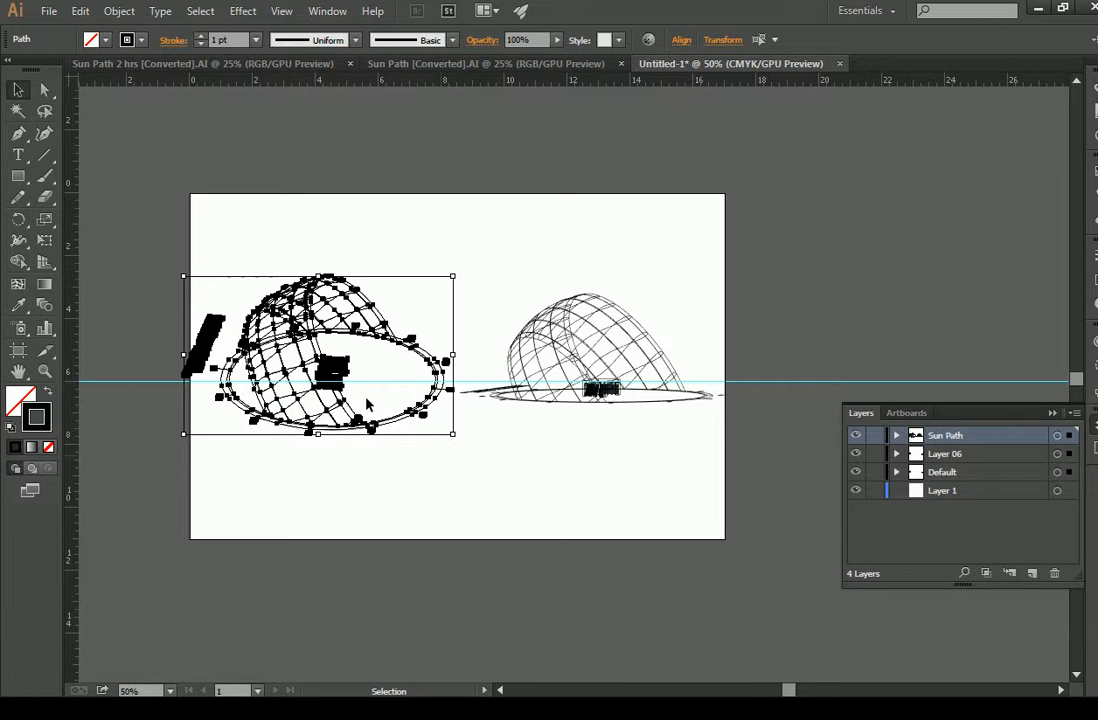
click(46, 372)
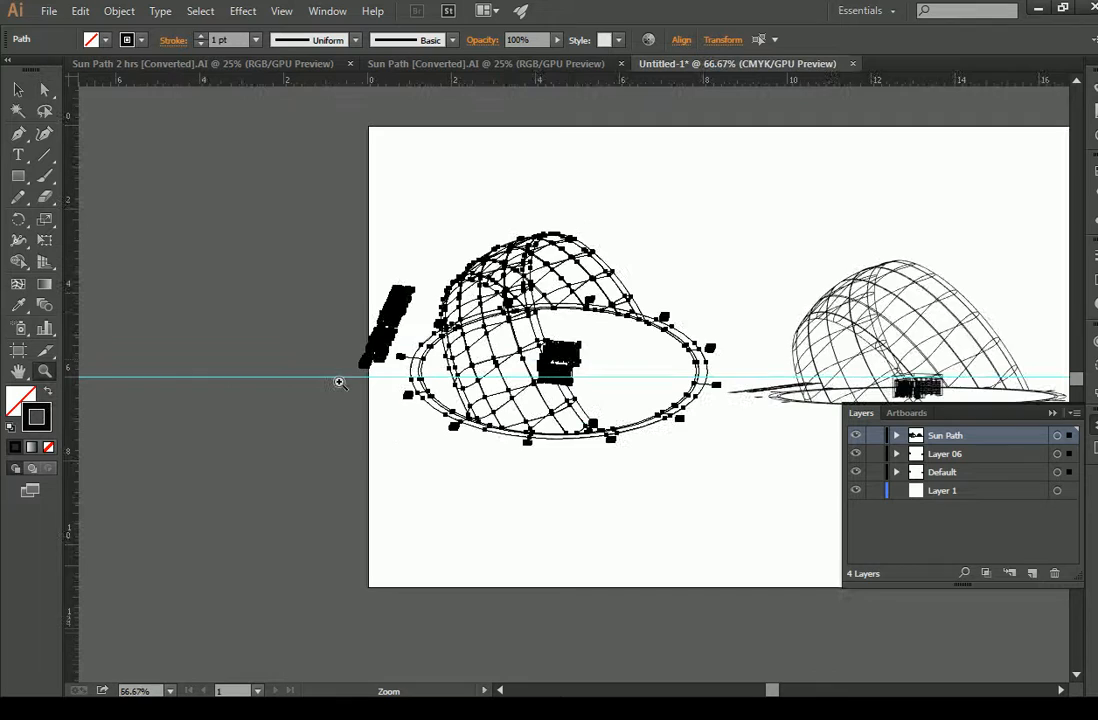
click(341, 381)
click(546, 355)
click(622, 411)
click(615, 414)
click(489, 337)
click(564, 371)
click(18, 90)
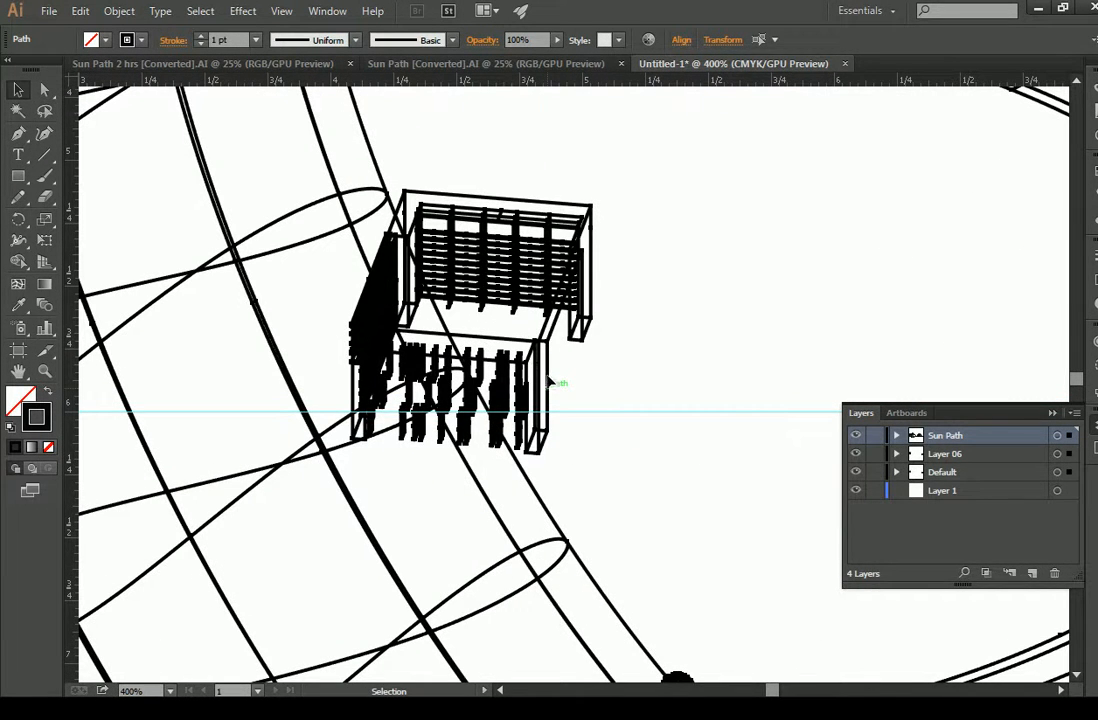
drag(548, 377, 555, 353)
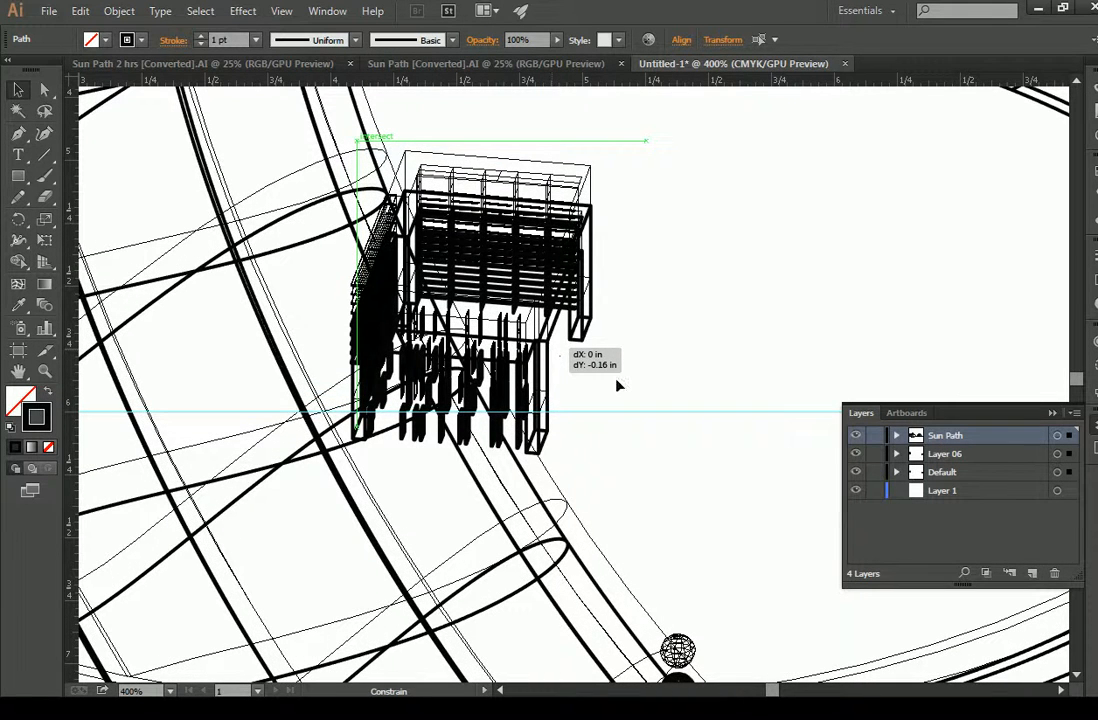
click(694, 336)
- Move the right sun path drawing straight up about 0.5 in so its building's base sits on the guide
click(45, 372)
alt+click(721, 297)
alt+click(760, 310)
alt+click(780, 323)
alt+click(740, 370)
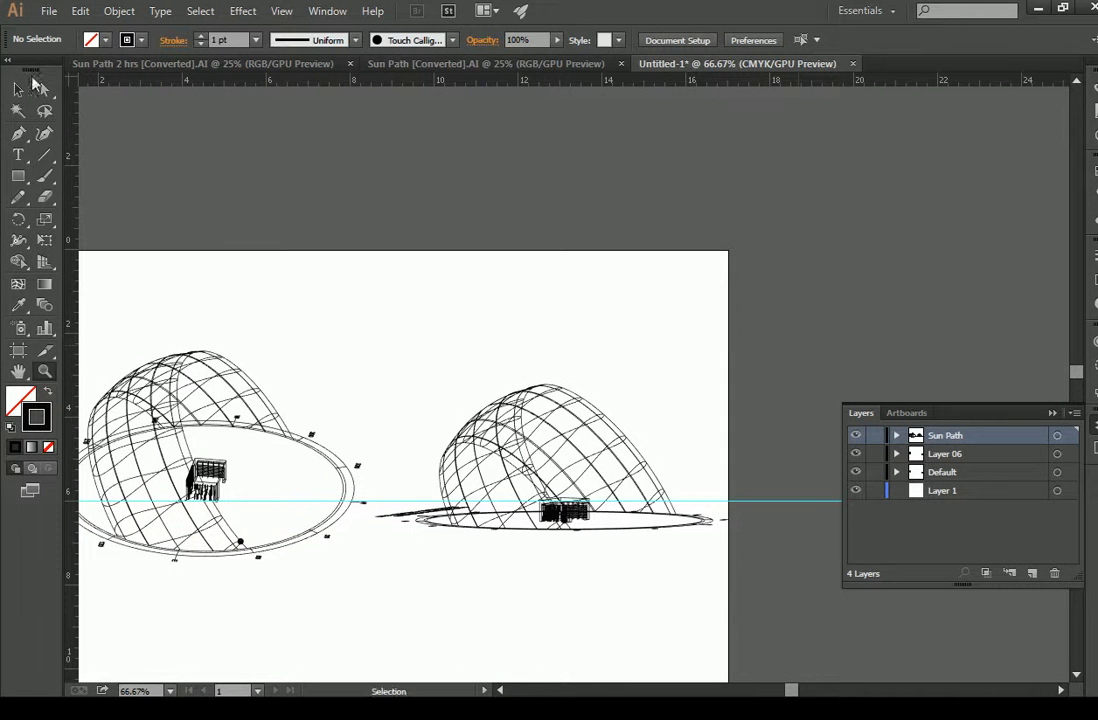
click(18, 89)
drag(792, 350, 373, 588)
key(z)
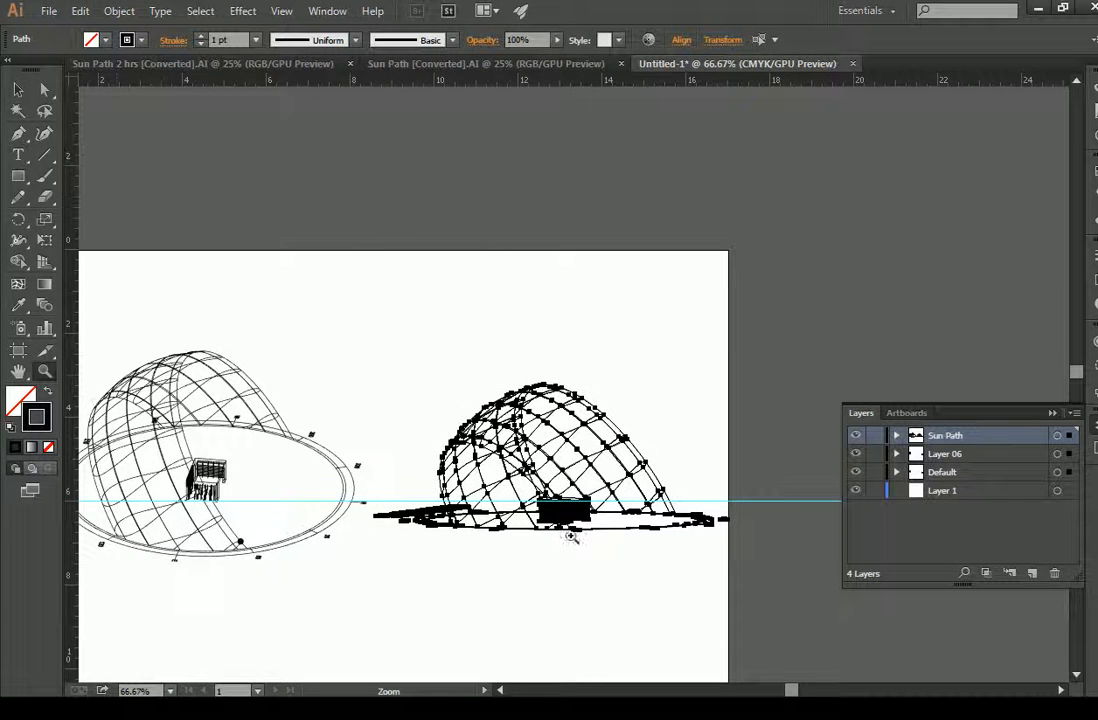
click(571, 536)
click(501, 343)
click(480, 226)
click(472, 342)
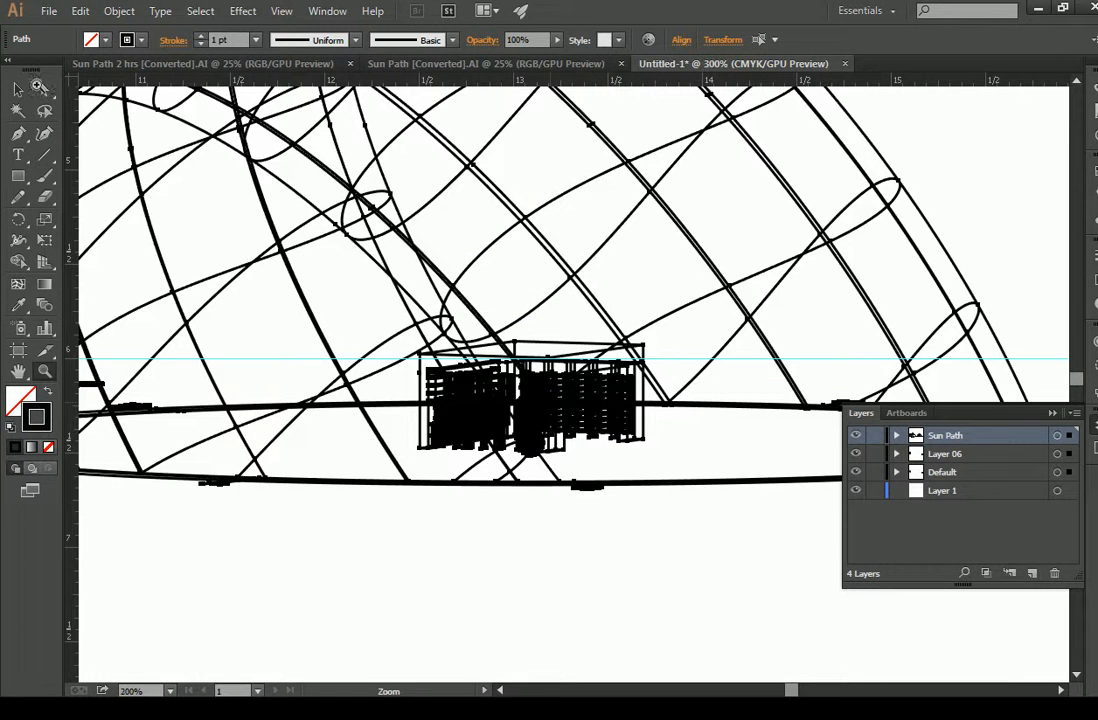
click(18, 89)
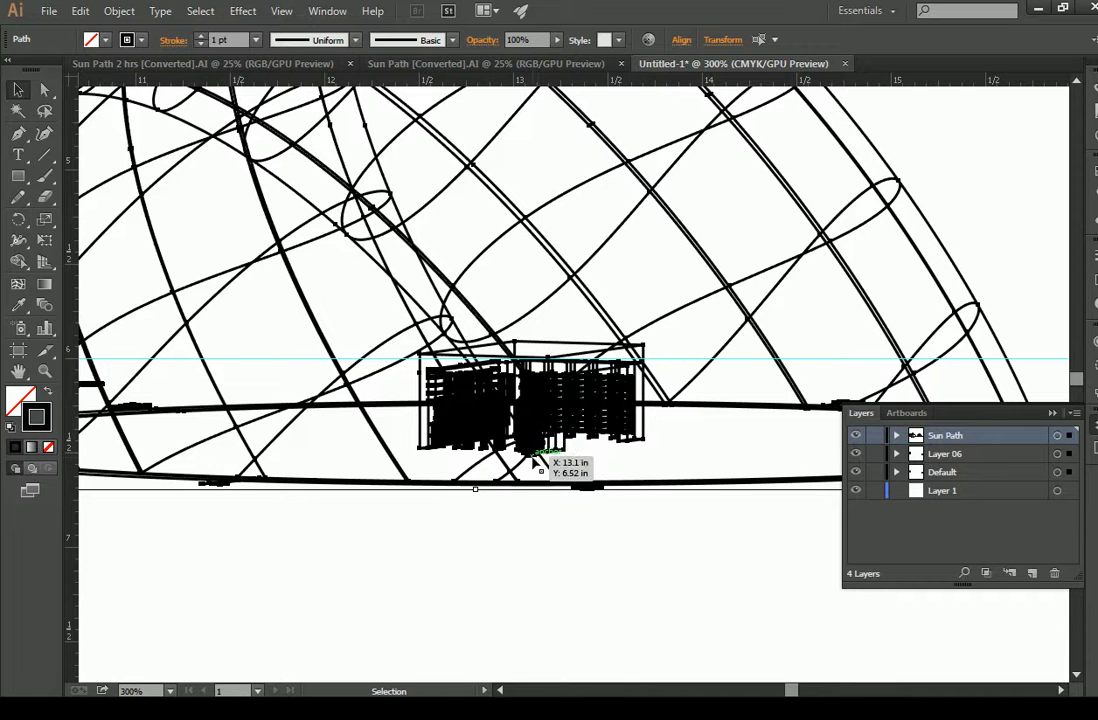
drag(537, 376, 538, 368)
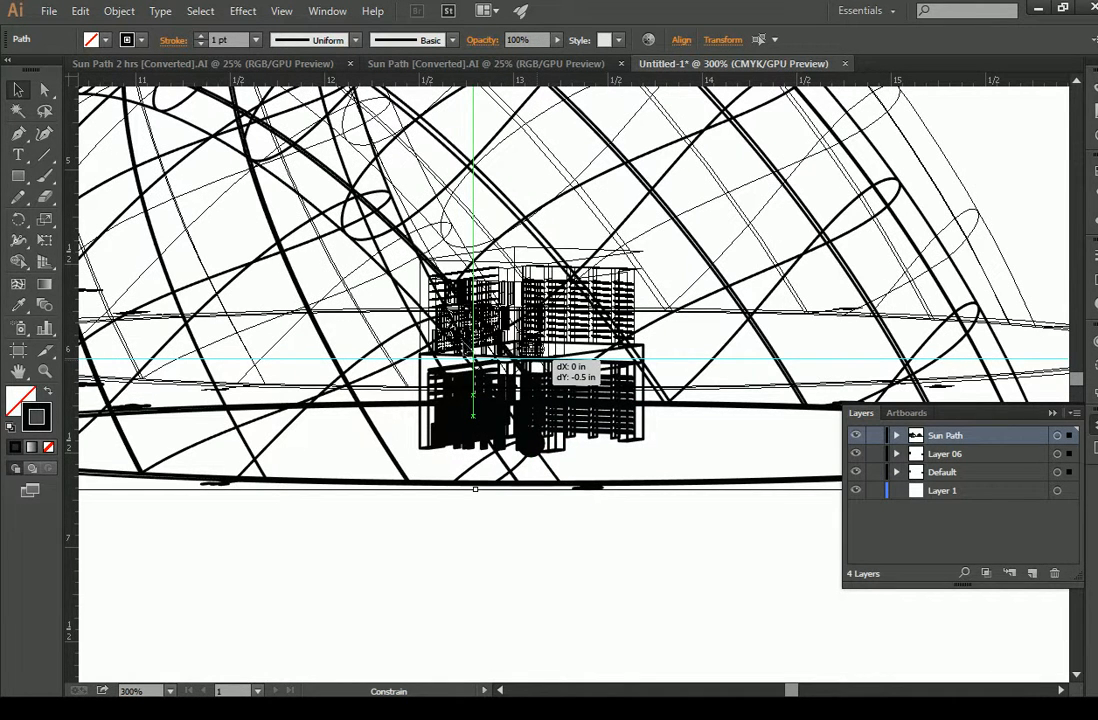
- Delete the stray vertical line hanging below the building in the right sun path drawing
click(45, 371)
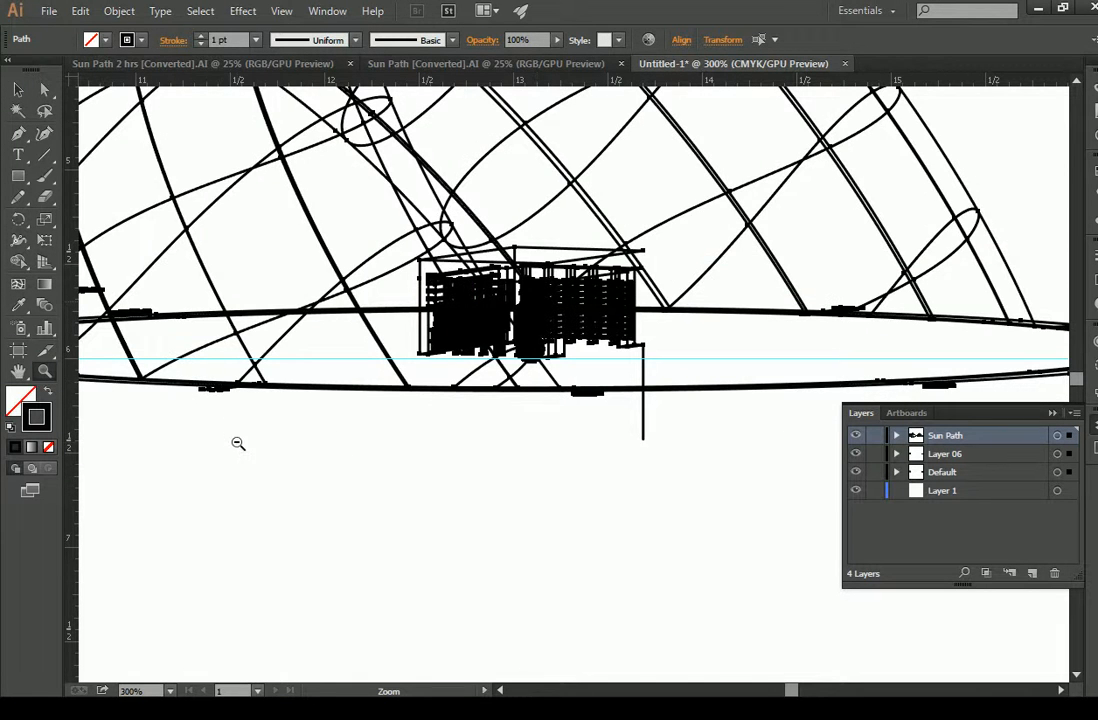
alt+click(600, 419)
alt+click(706, 461)
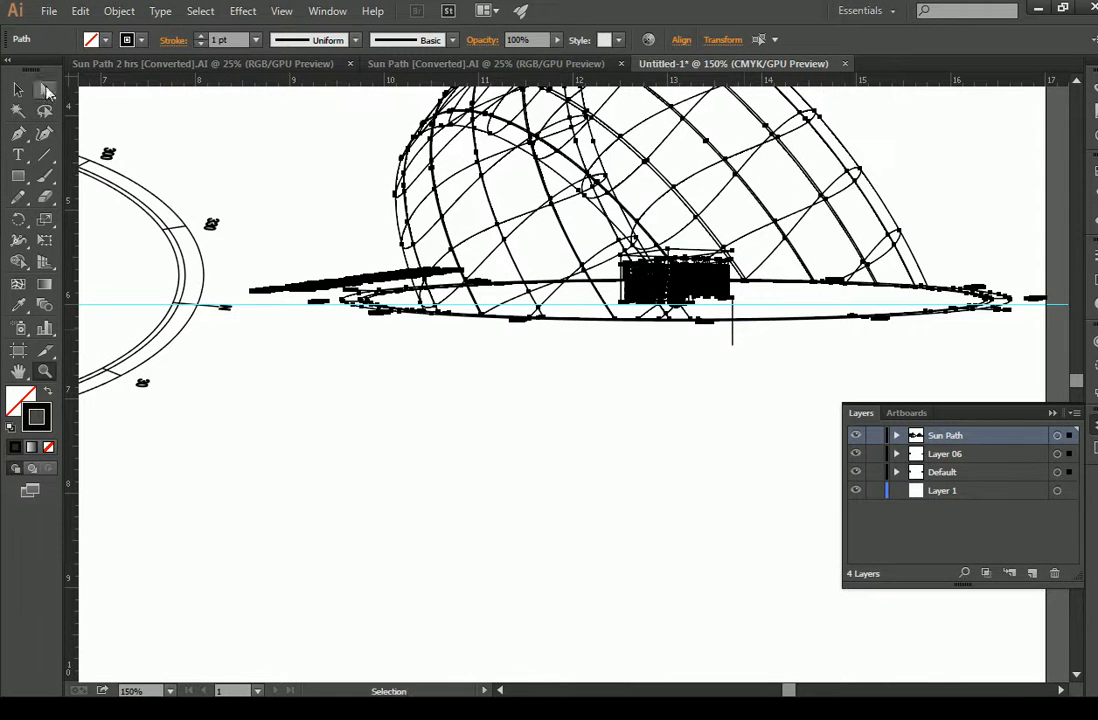
key(v)
click(732, 334)
key(Delete)
- Delete the slanted block of caption text beside the left sun path drawing
key(z)
alt+click(512, 388)
alt+click(512, 388)
scroll(480, 234, up, 2)
key(v)
drag(153, 216, 111, 286)
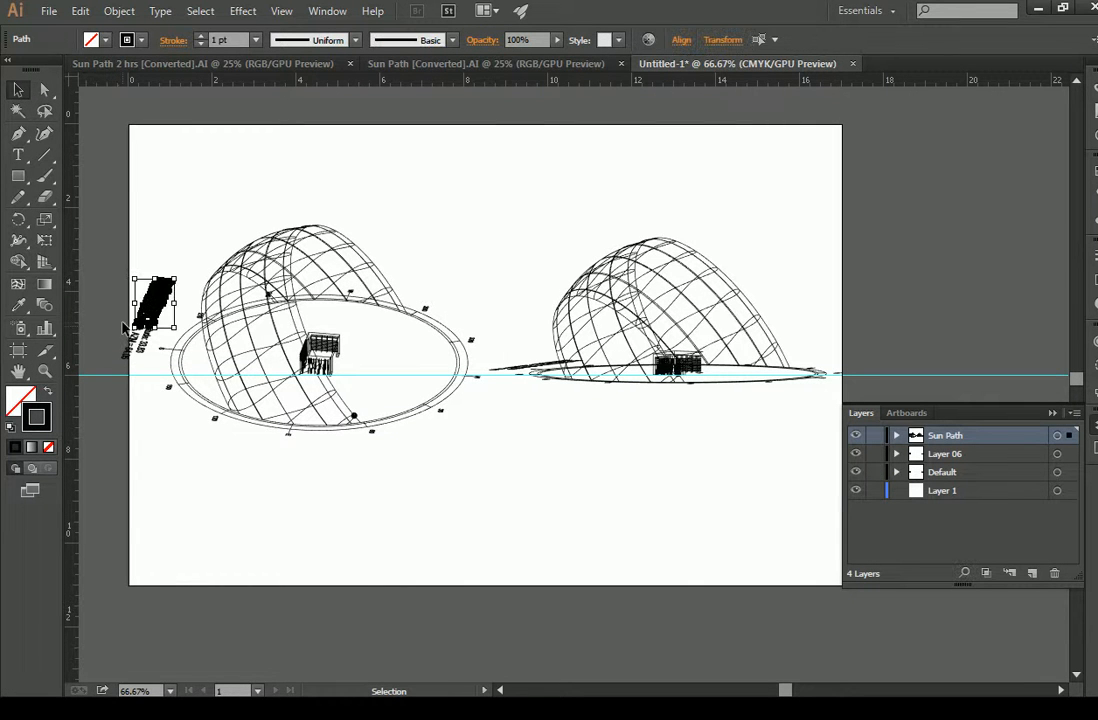
click(97, 255)
drag(153, 380, 134, 315)
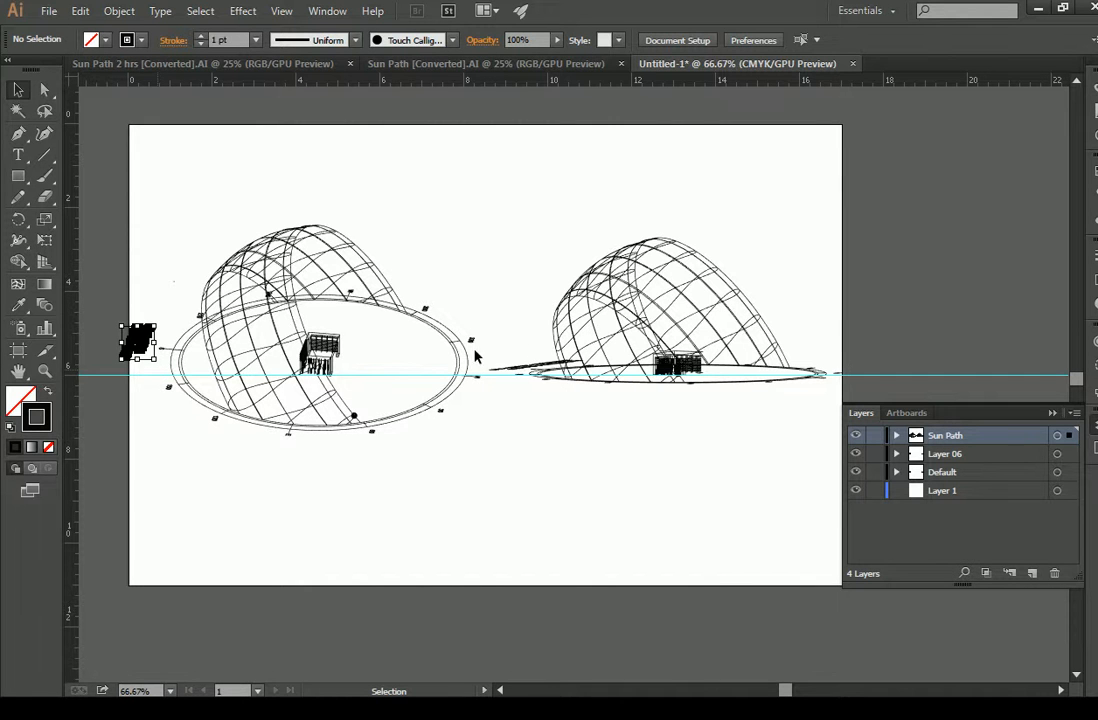
key(Delete)
- Set the stroke weight of all artwork on the Sun Path layer to 0.25 pt
click(1064, 436)
click(256, 40)
click(285, 56)
click(497, 467)
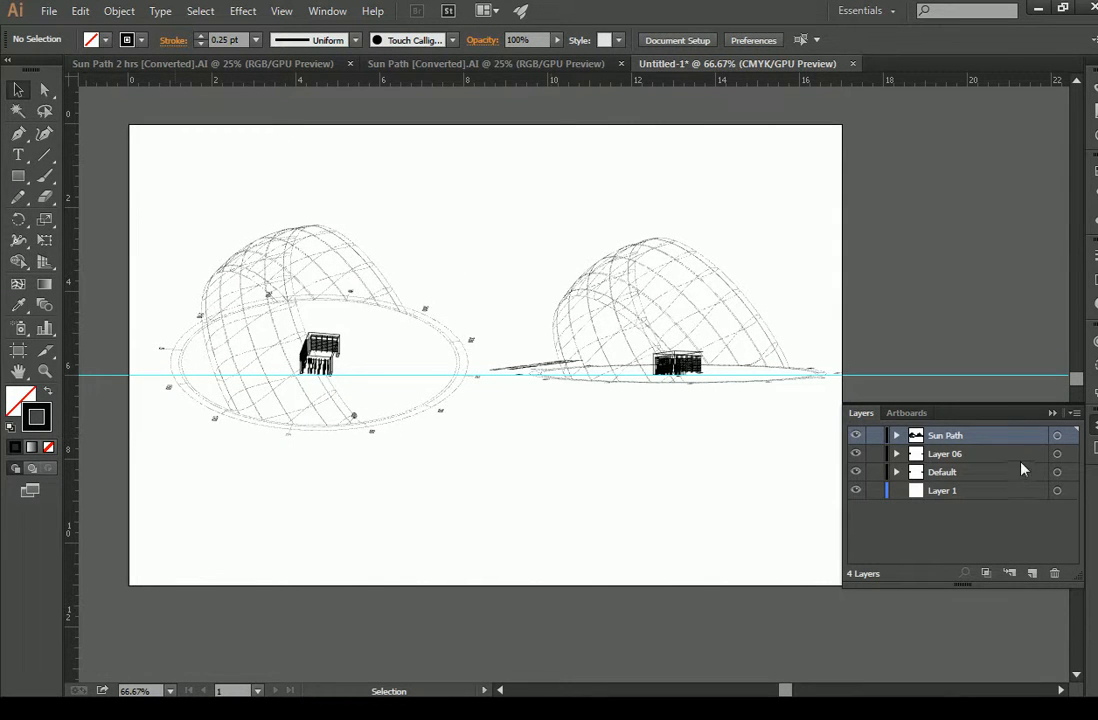
- Recolour the strokes of all Layer 06 artwork to a medium gray and turn on dashed lines for them
click(1057, 454)
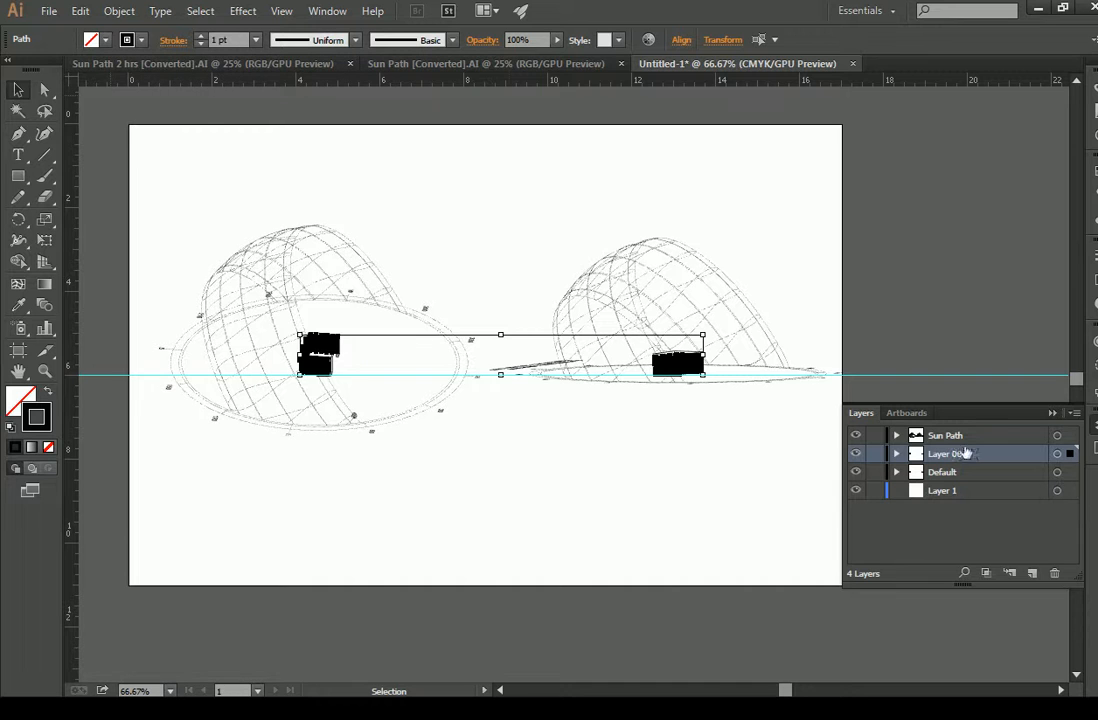
click(122, 39)
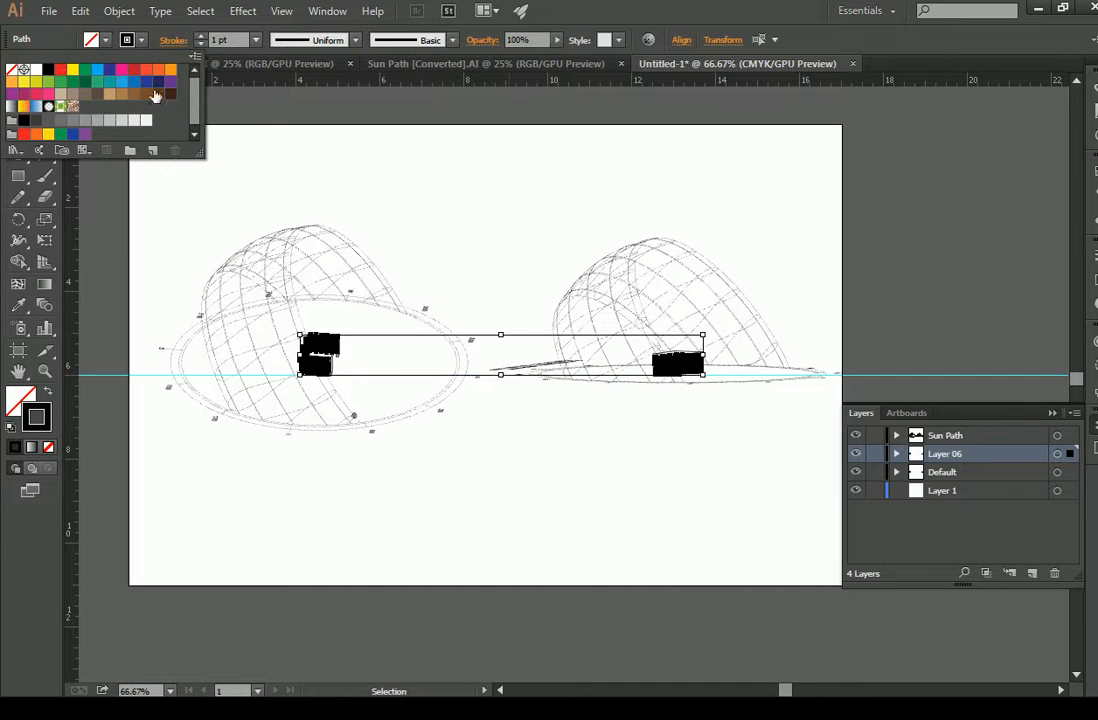
click(73, 121)
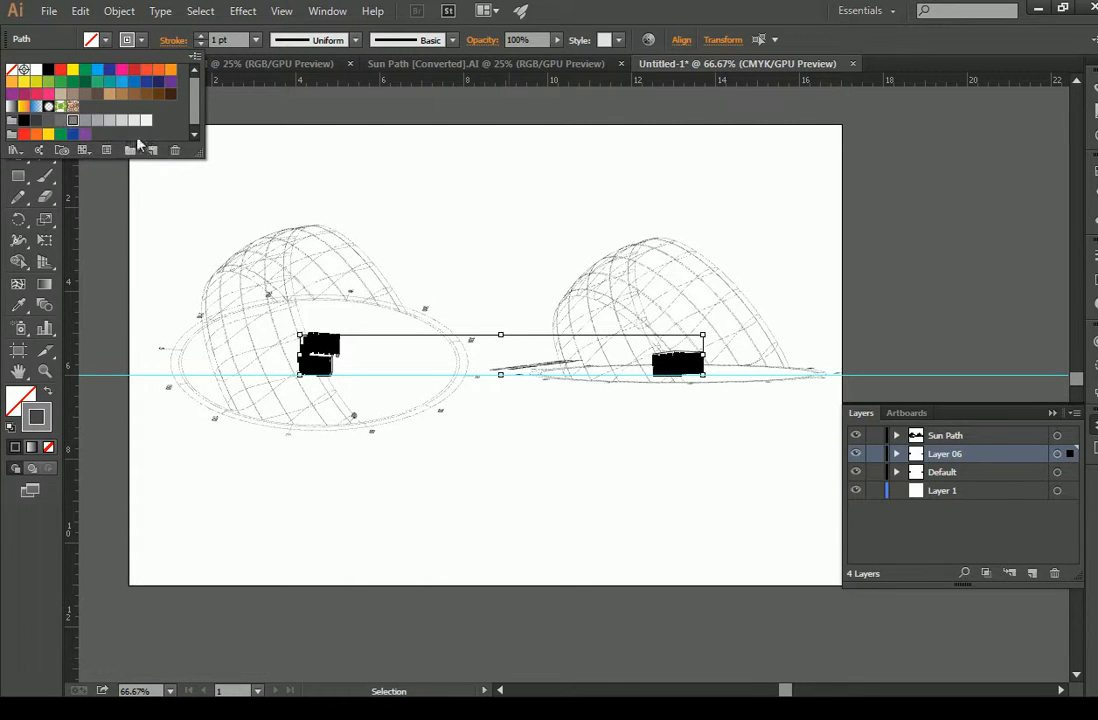
click(1095, 256)
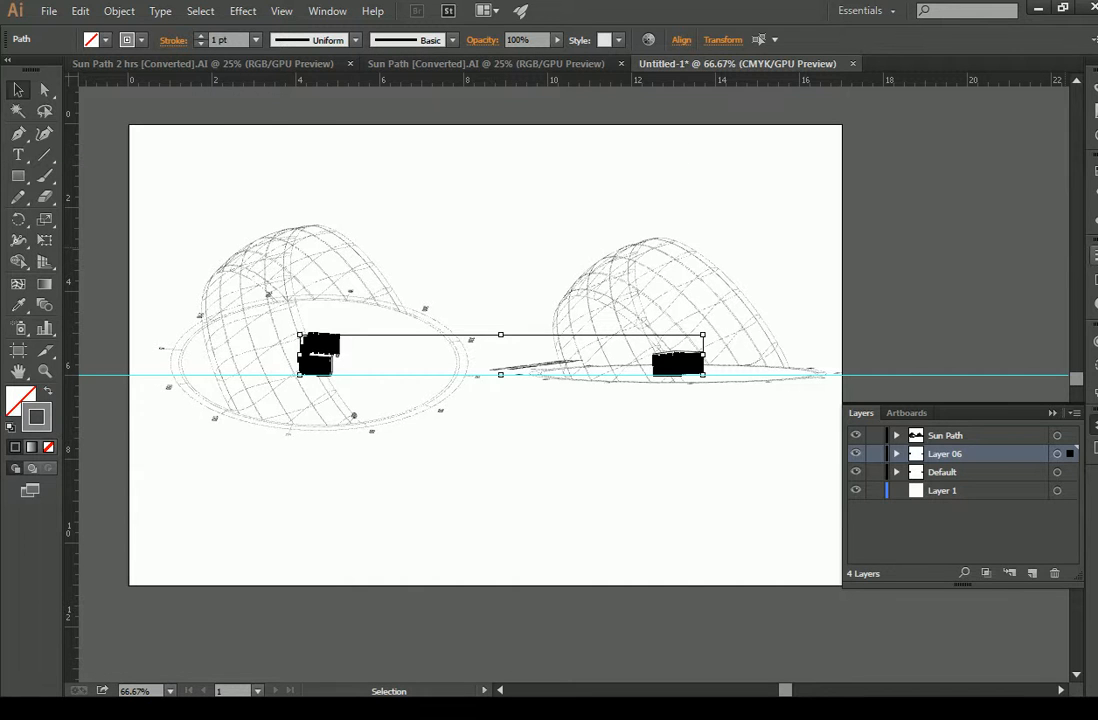
click(1095, 256)
click(896, 365)
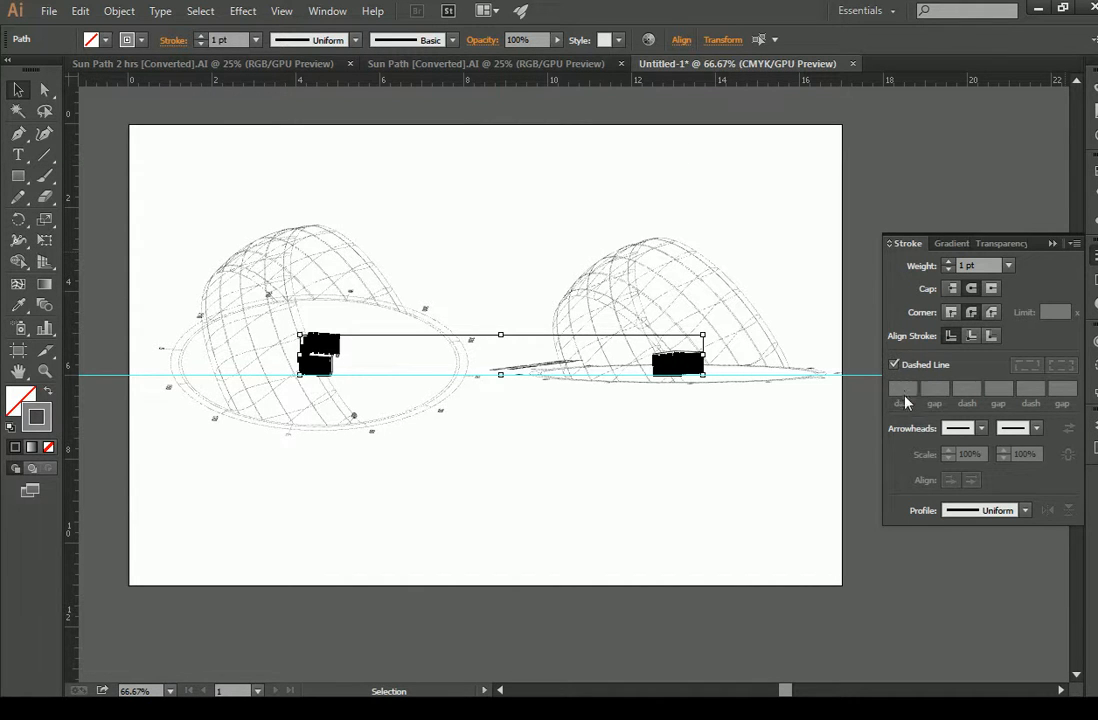